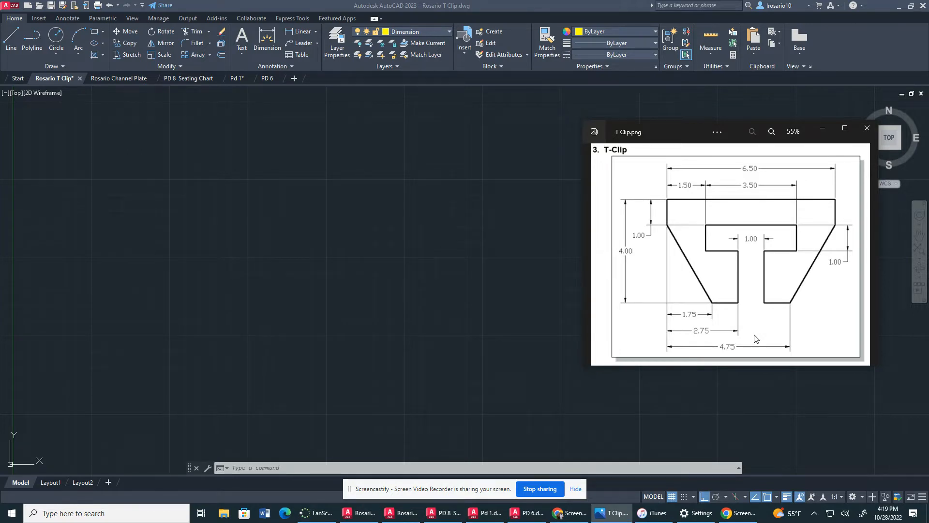
- Turn on the Construction layer and erase all the old construction lines in the drawing
click(420, 179)
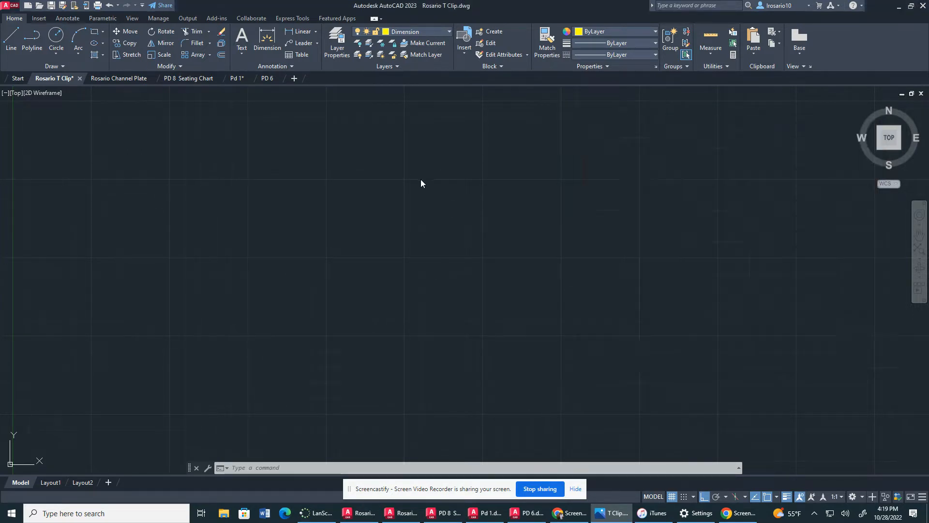
click(419, 31)
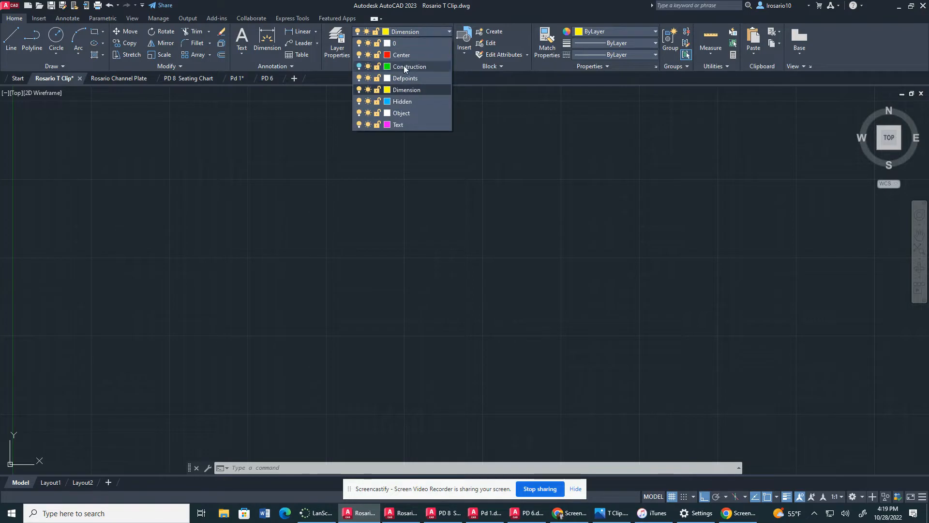
click(358, 67)
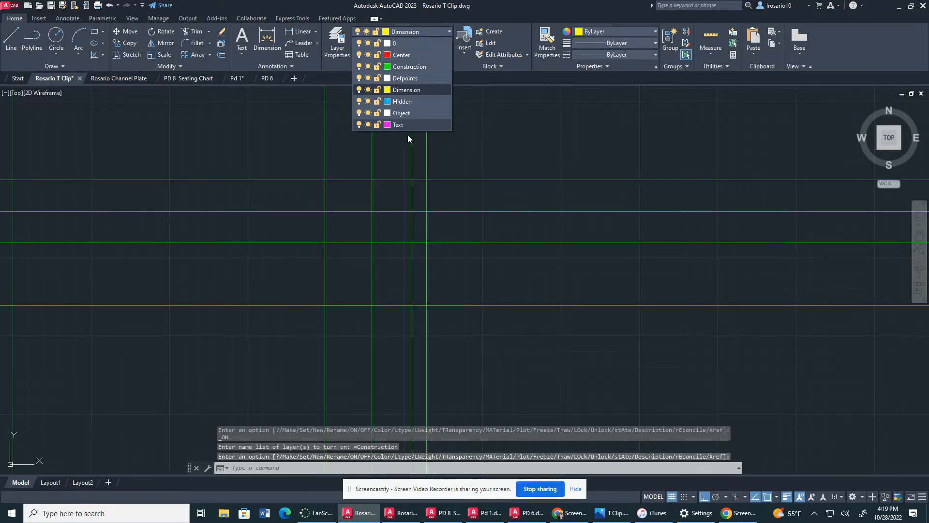
click(449, 147)
mouse_move(452, 147)
mouse_down()
mouse_move(259, 224)
mouse_move(543, 402)
mouse_move(373, 93)
mouse_up()
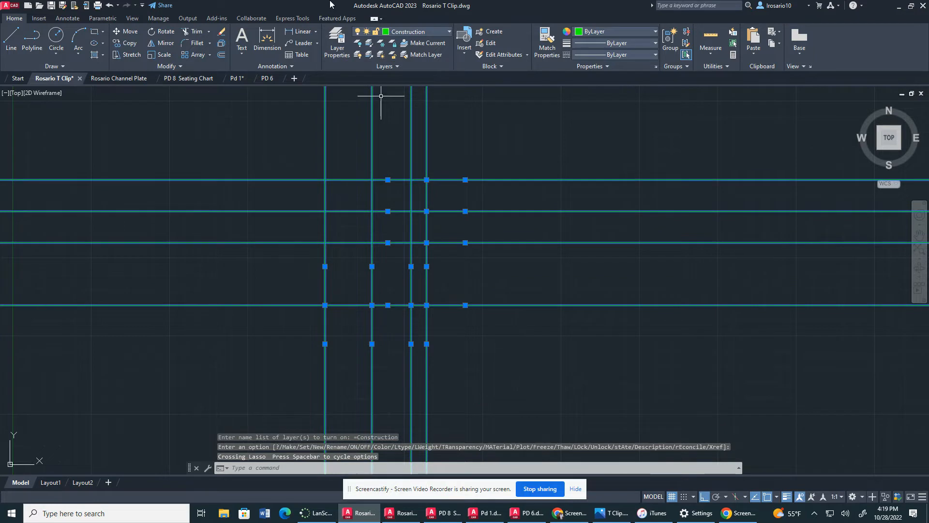
key(Delete)
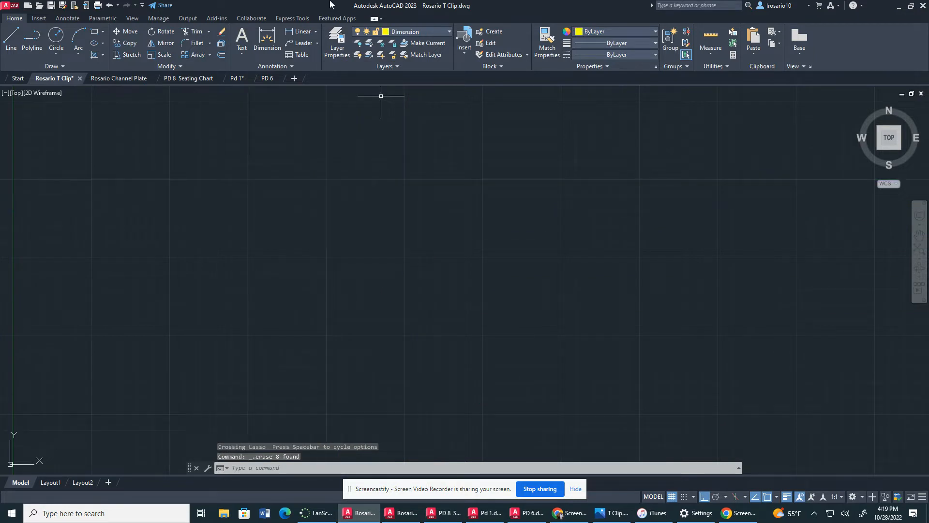
- Make Construction the current layer and draw one horizontal and one vertical construction line (XLINE) crossing each other
click(402, 32)
click(393, 67)
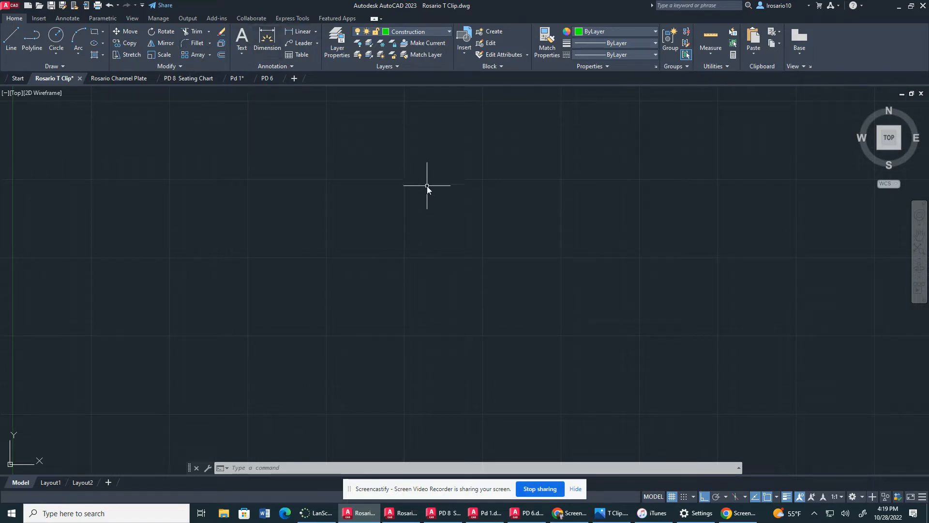
text(xlinme)
key(BackSpace)
key(BackSpace)
text(e)
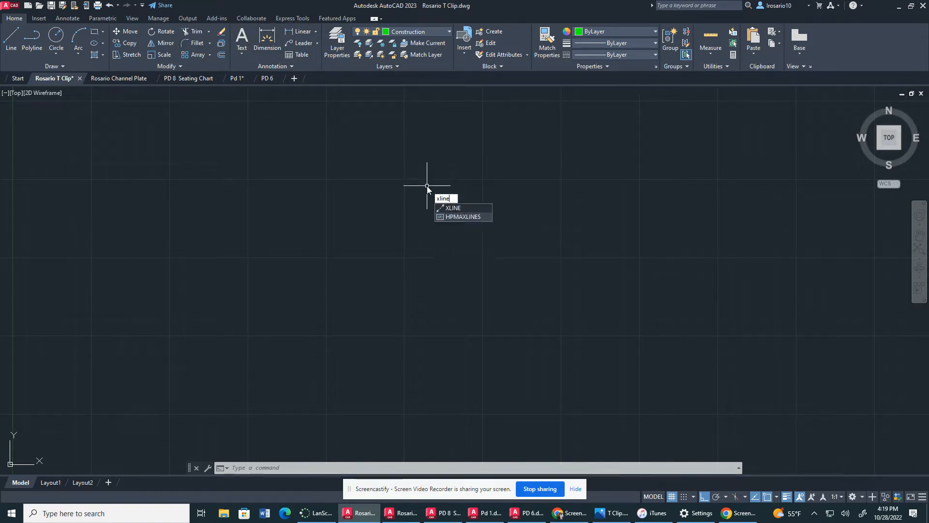
key(Return)
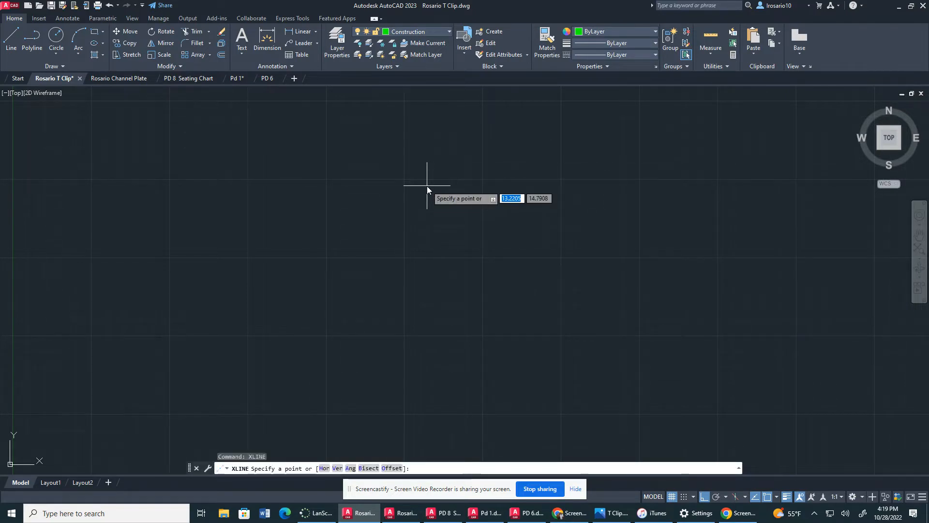
click(222, 335)
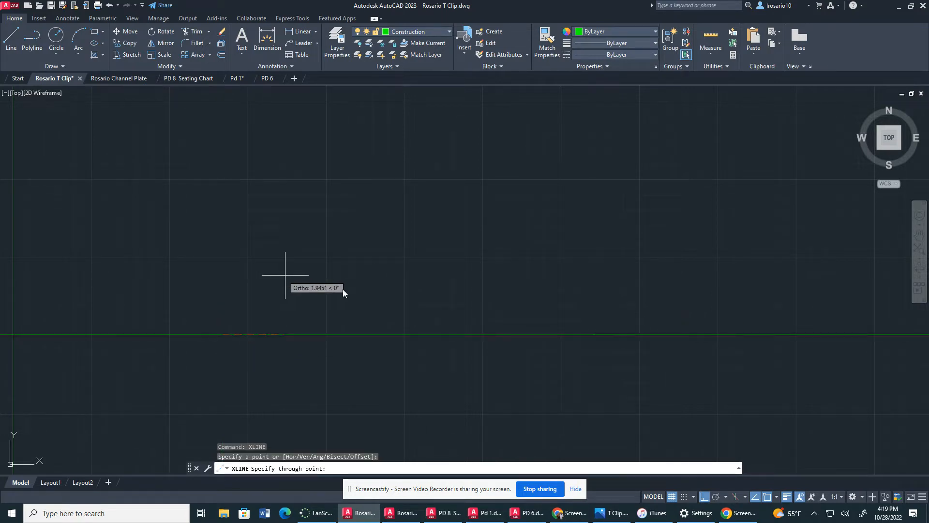
click(400, 305)
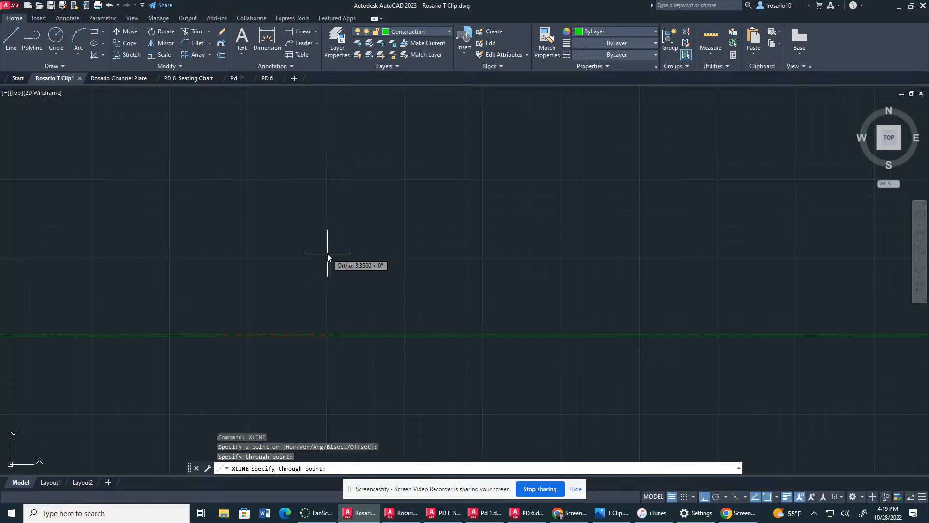
click(254, 217)
middle_drag(176, 289, 292, 284)
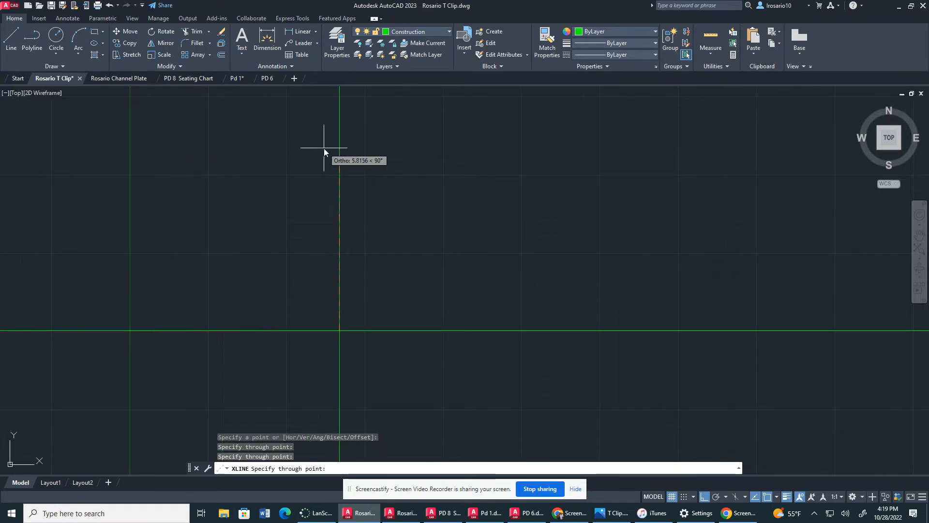
key(Escape)
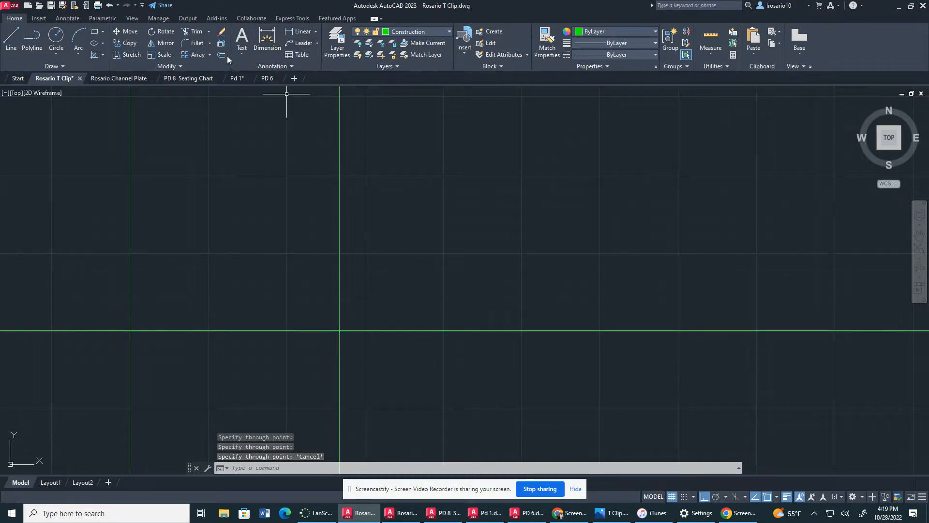
- Check the T-Clip reference image, and offset the vertical construction line 3.25 to its left
click(612, 513)
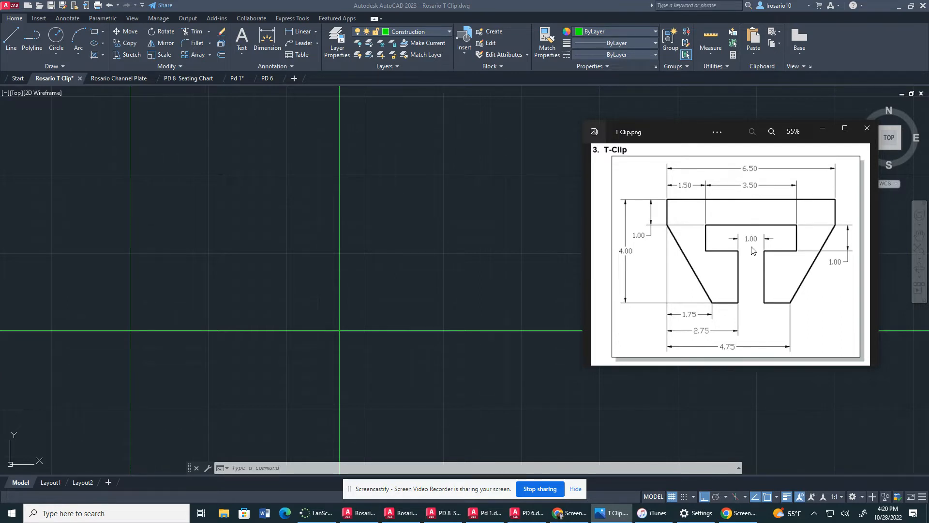
click(556, 123)
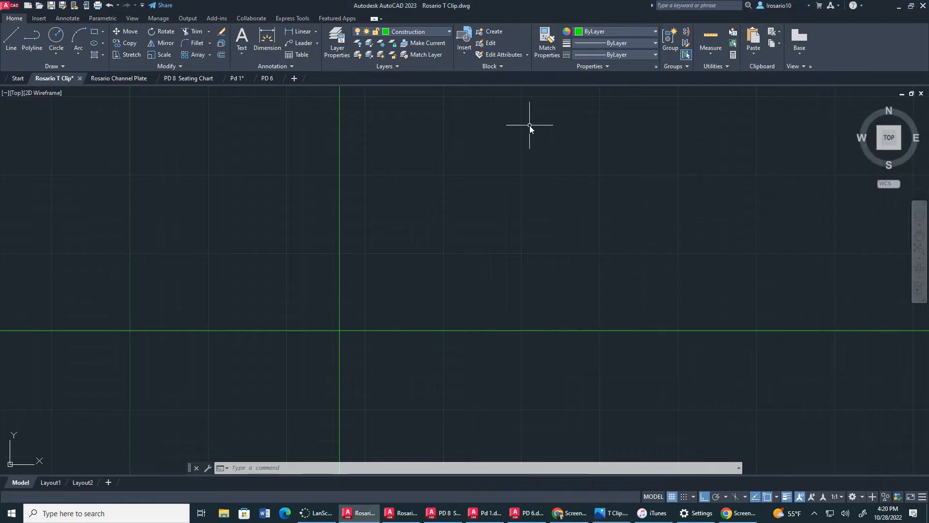
click(221, 55)
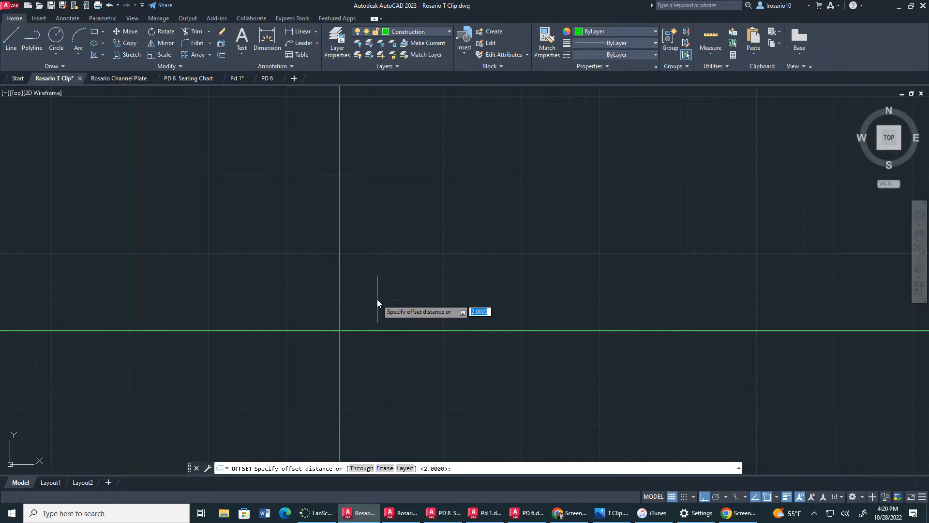
text(3.25)
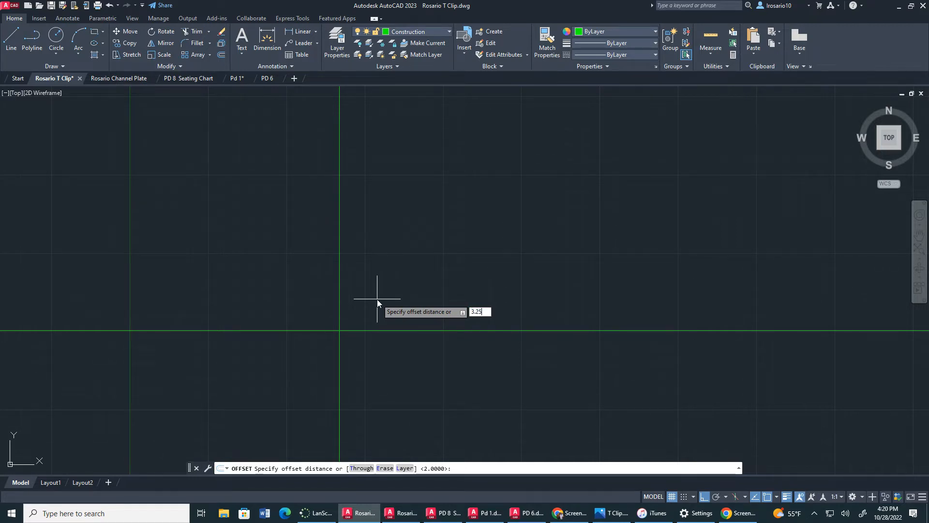
key(Return)
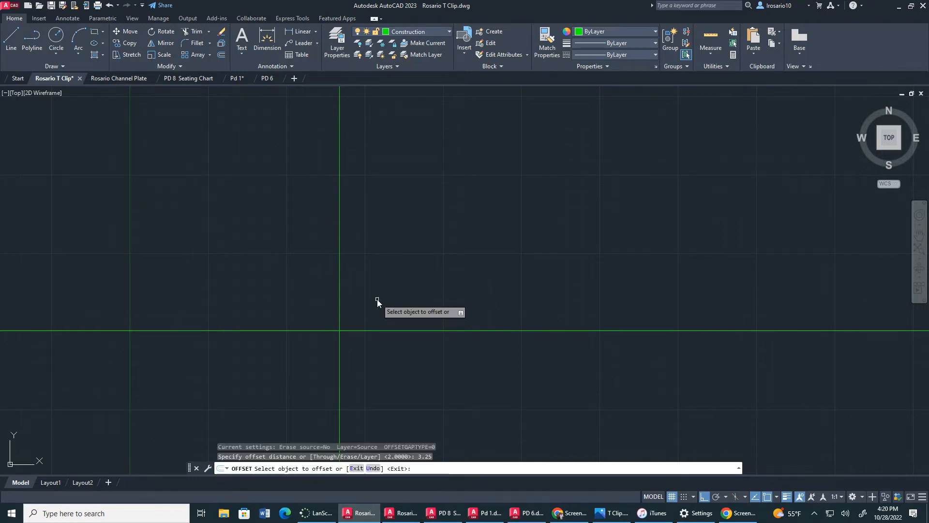
click(339, 302)
click(285, 301)
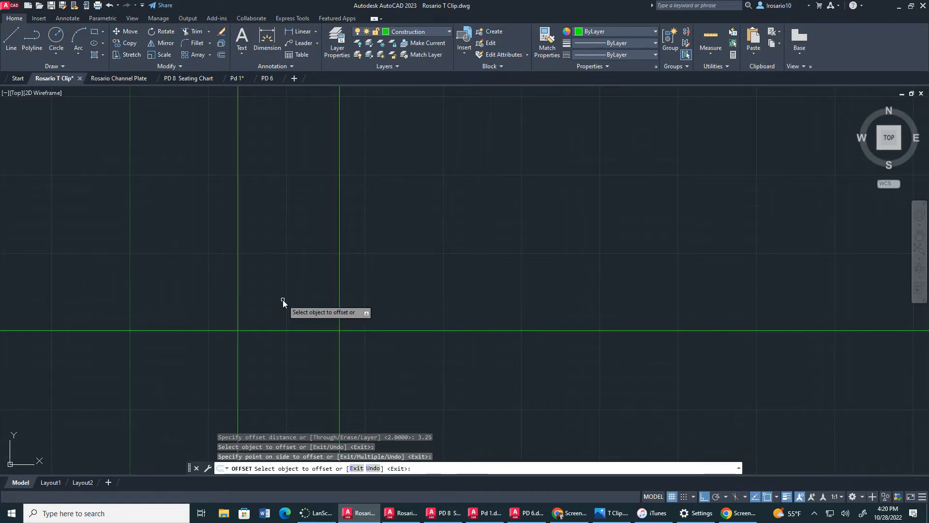
- Consult the T-Clip reference image again and offset the horizontal construction line 4 upward
click(612, 512)
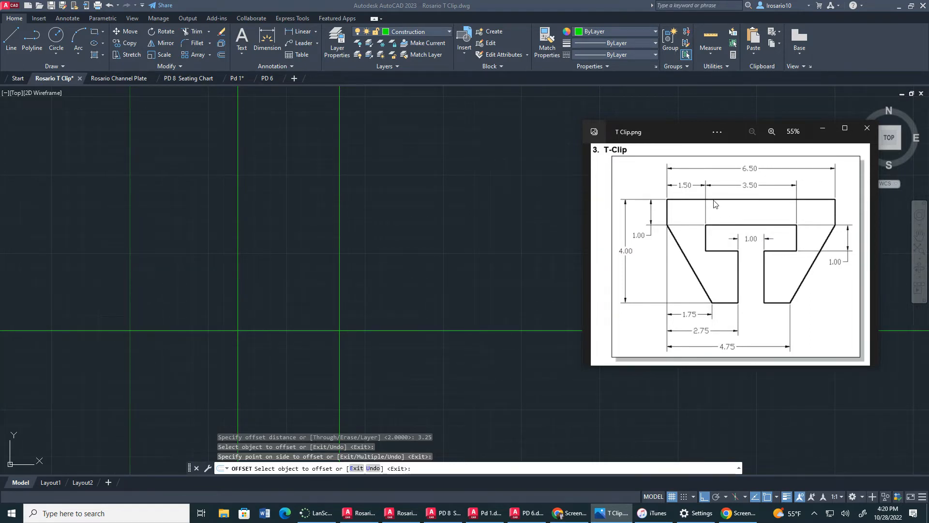
click(670, 91)
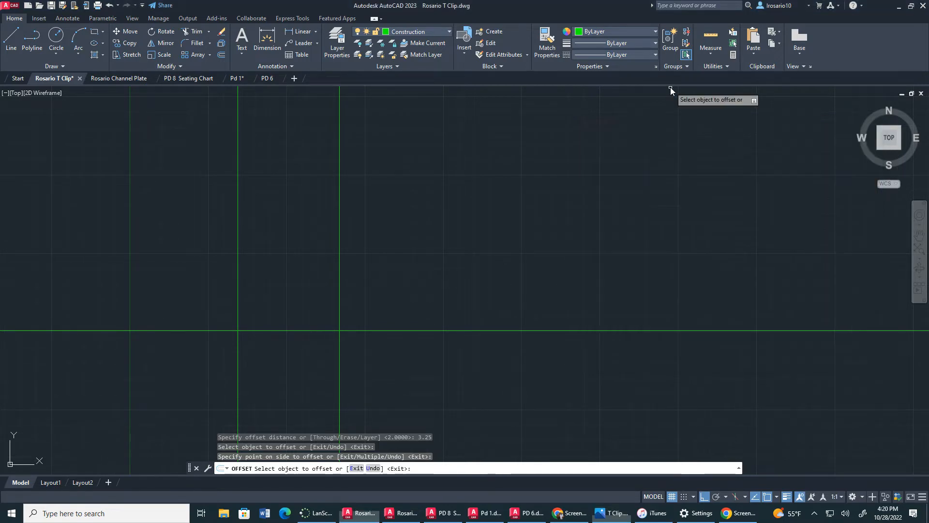
click(144, 332)
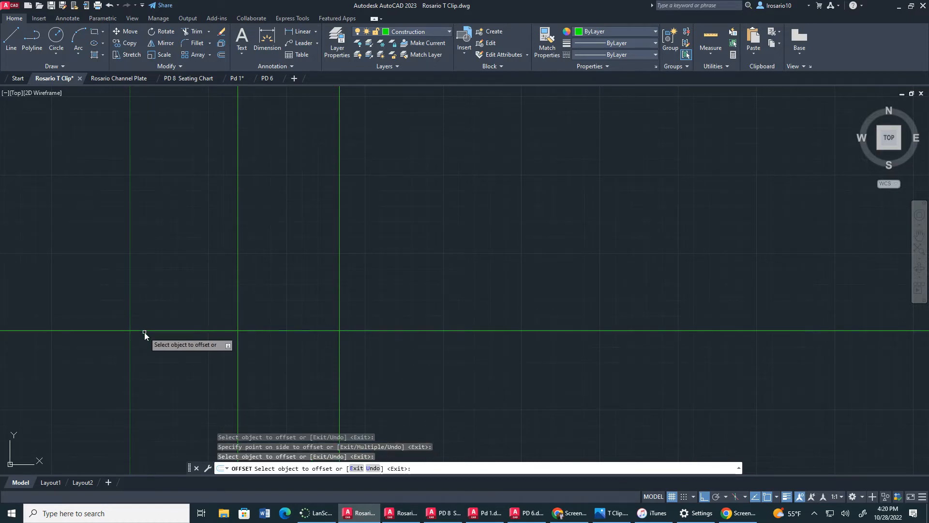
click(146, 329)
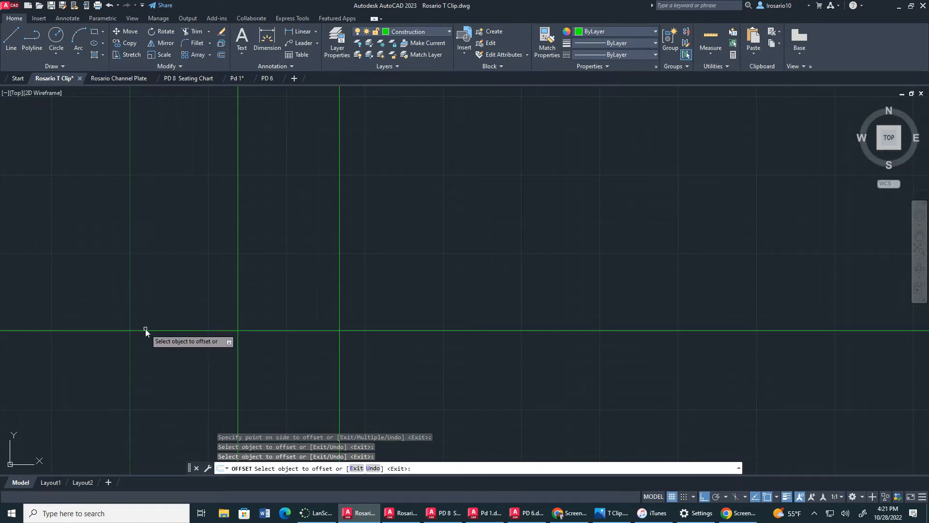
click(147, 330)
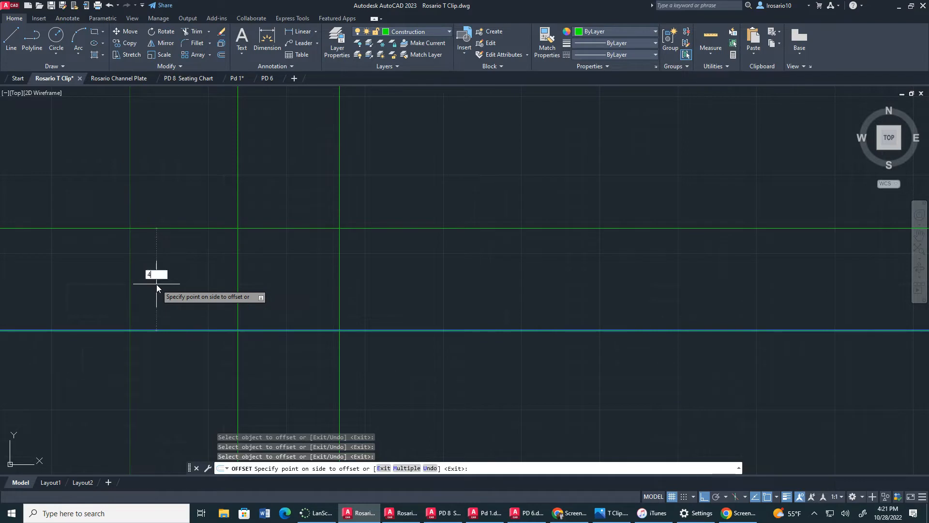
key(Return)
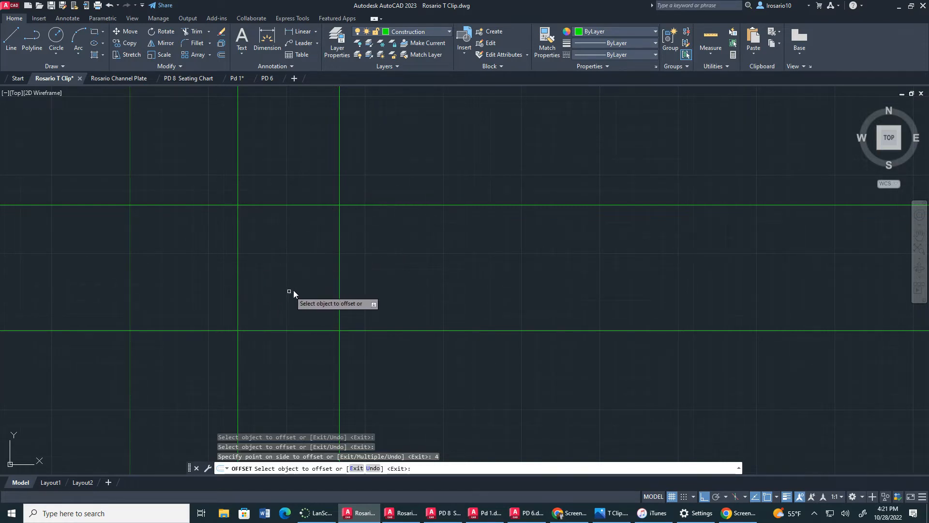
- Offset the original vertical construction line to its left by .5 and by 1.75
click(338, 188)
text(.5)
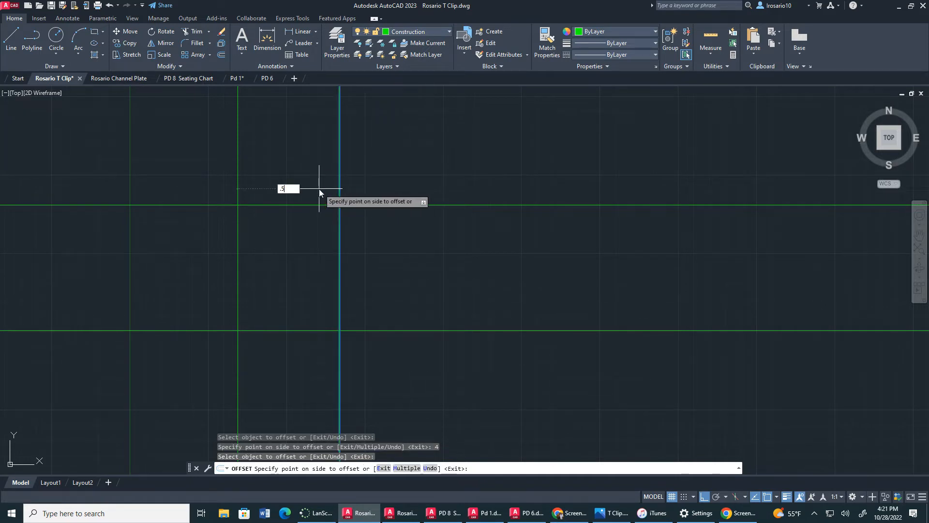
key(Return)
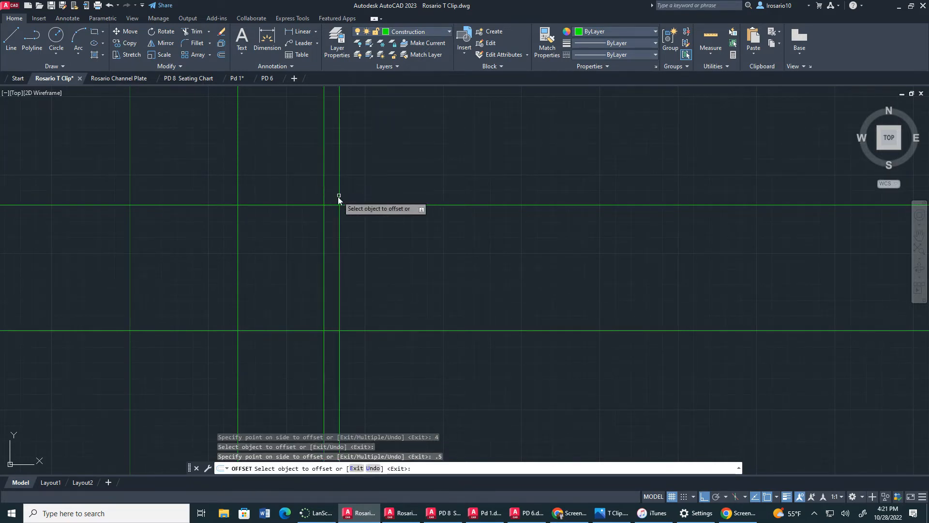
click(339, 198)
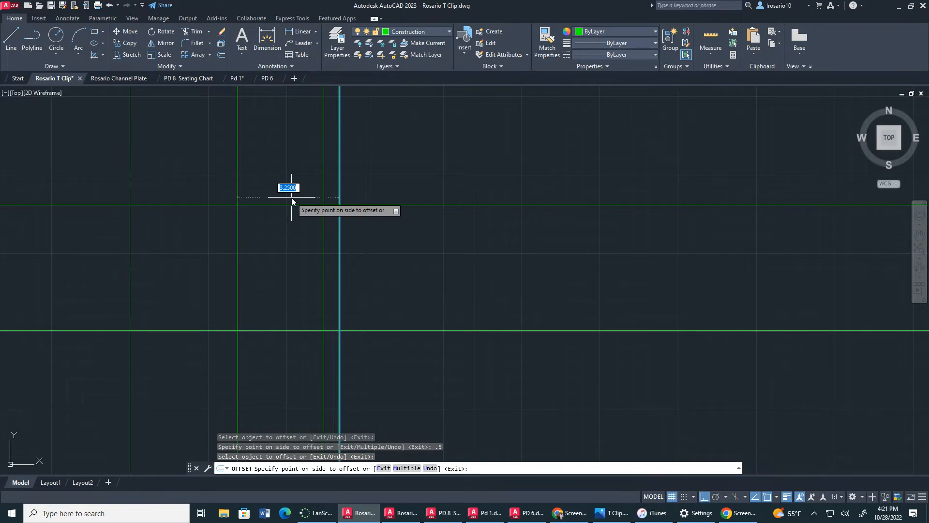
text(1.)
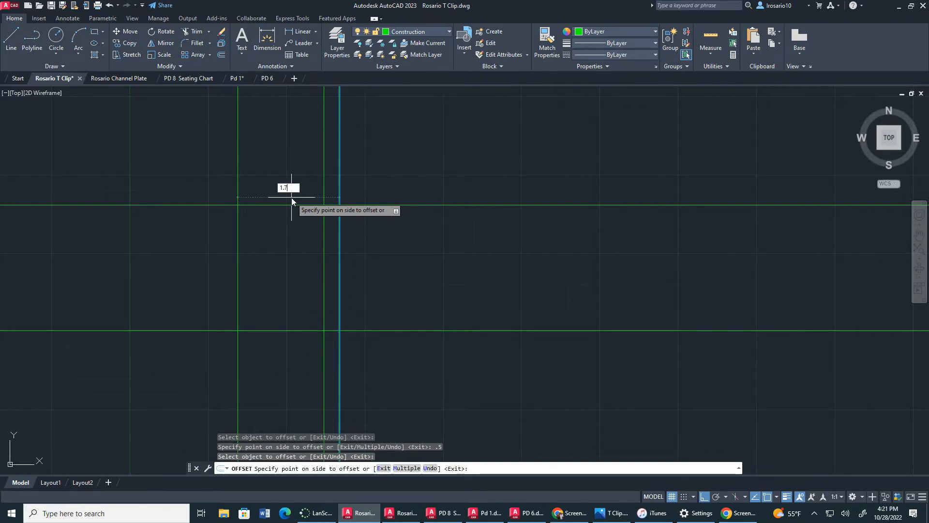
text(75)
key(Return)
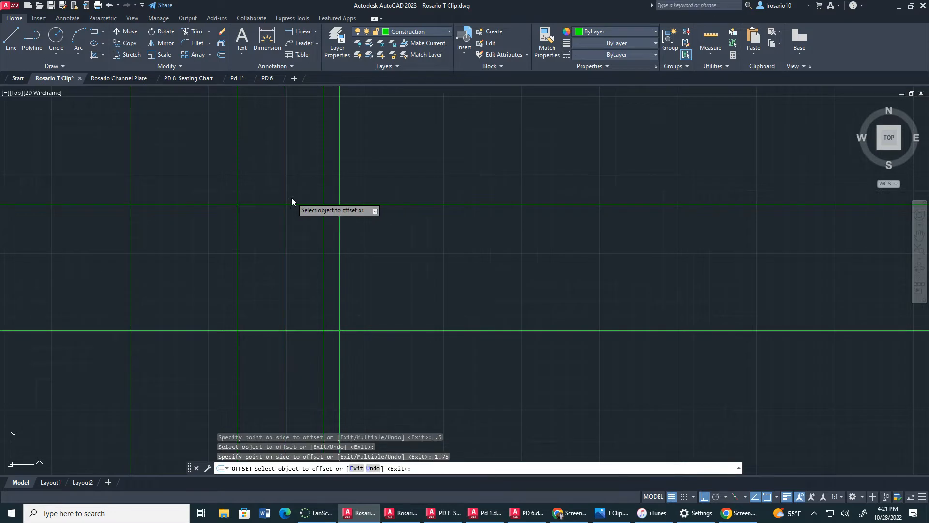
- Offset the lowest horizontal construction line upward by 2 and by 3, and end the Offset command
click(414, 330)
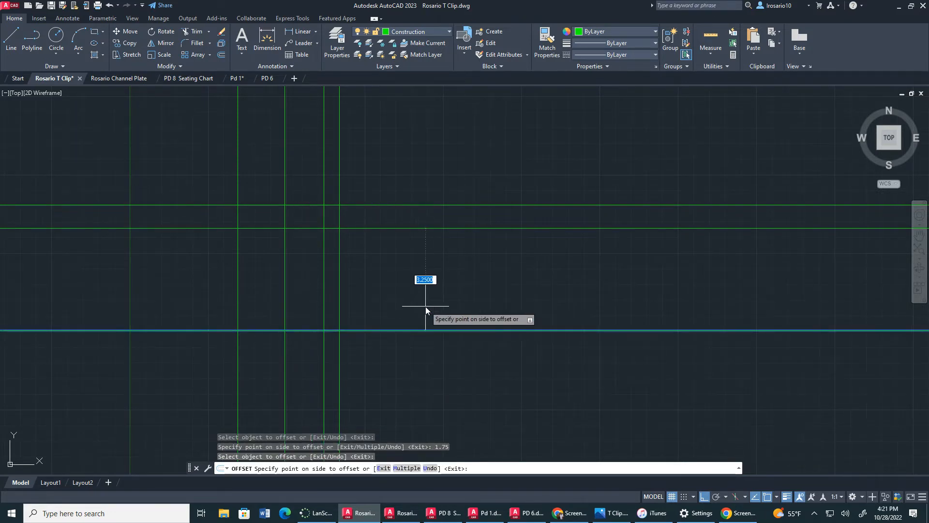
text(2)
key(Return)
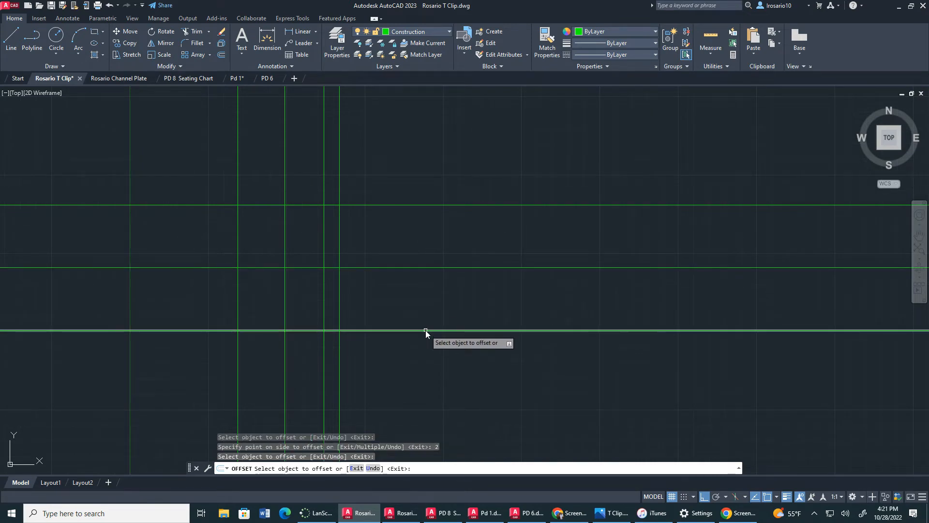
click(425, 330)
text(3)
key(Return)
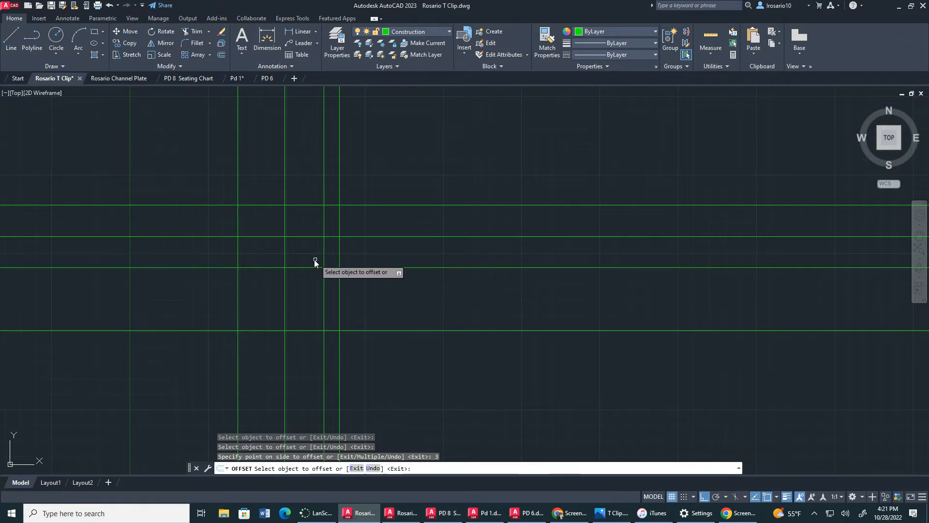
key(Escape)
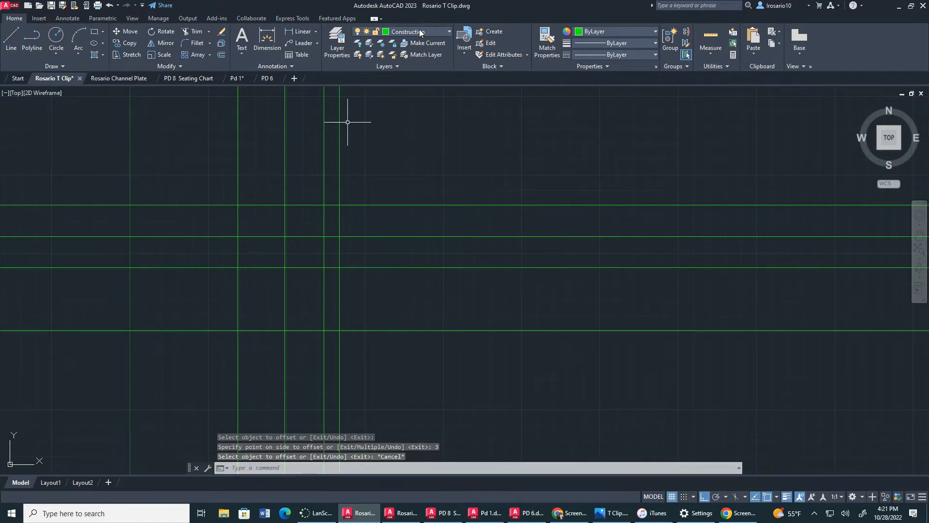
- On the Object layer, trace the top edge from the rightmost to the leftmost vertical construction line, then down to the second horizontal line
click(416, 32)
click(398, 113)
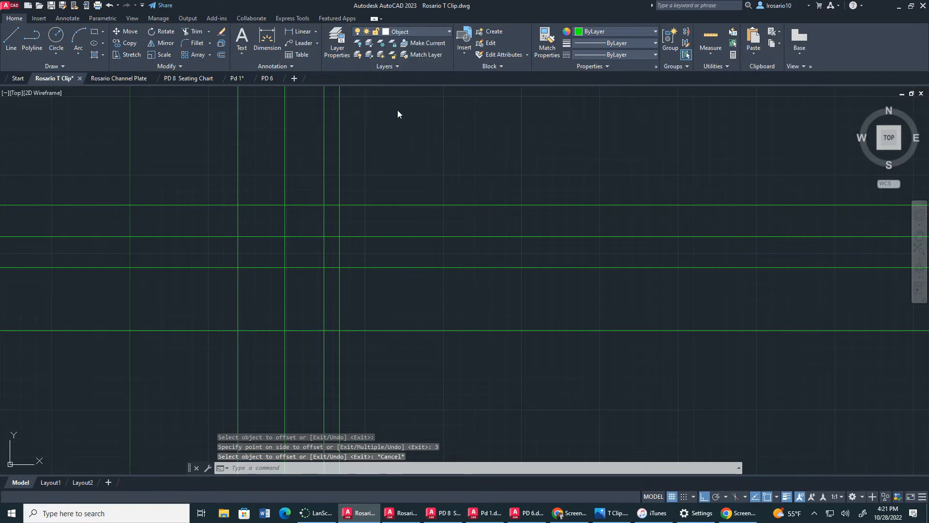
click(12, 41)
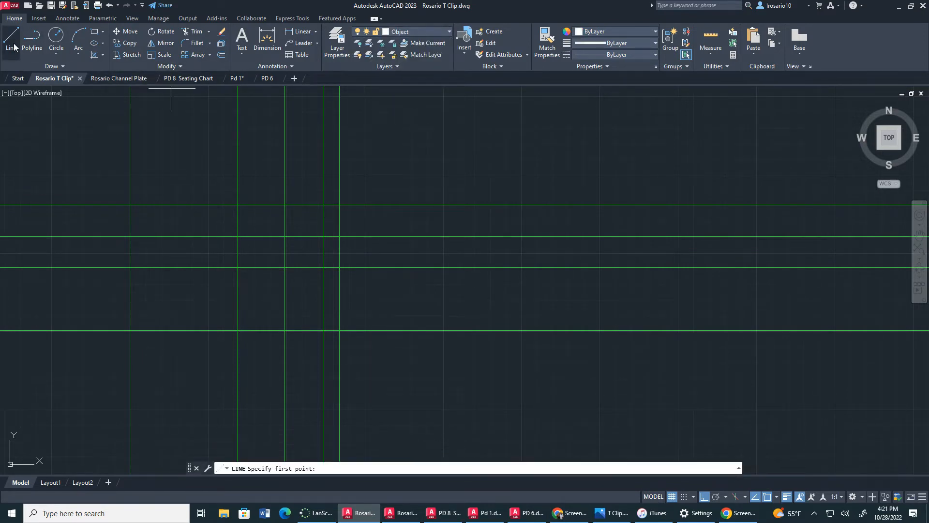
click(339, 205)
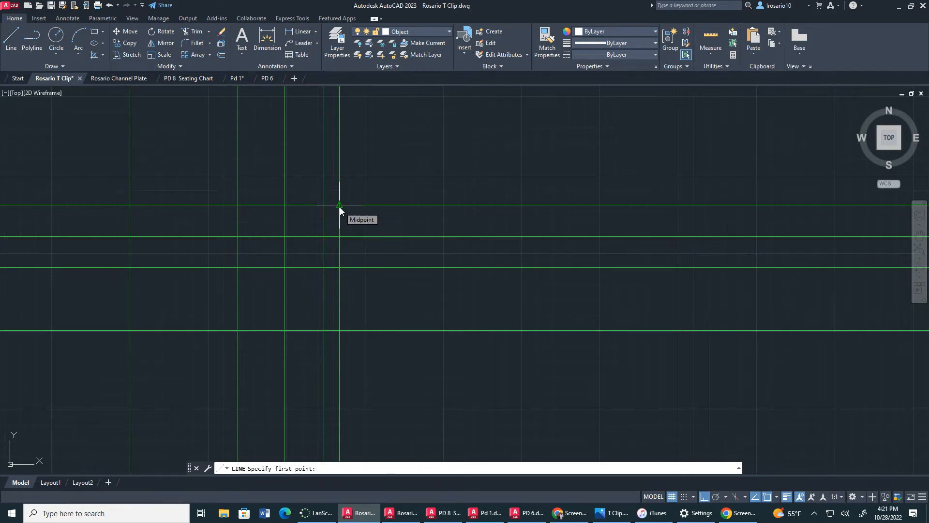
mouse_move(340, 205)
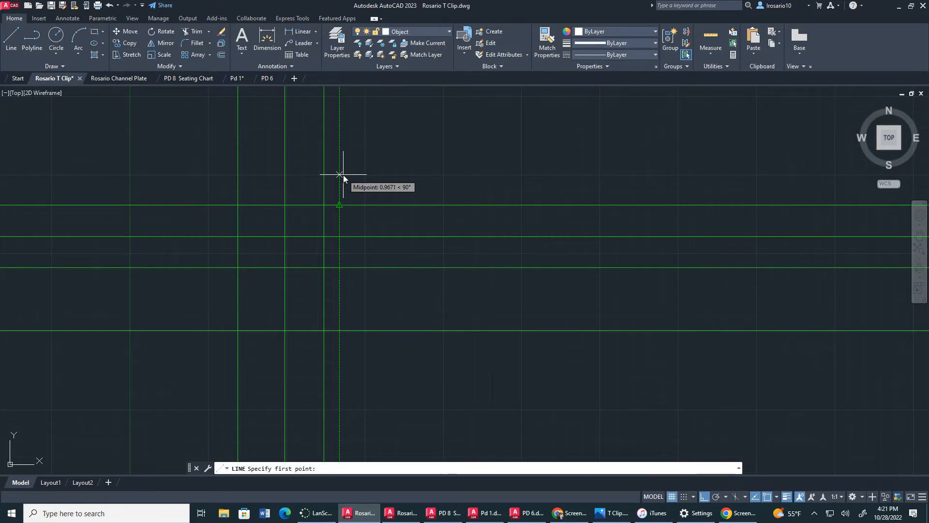
click(340, 204)
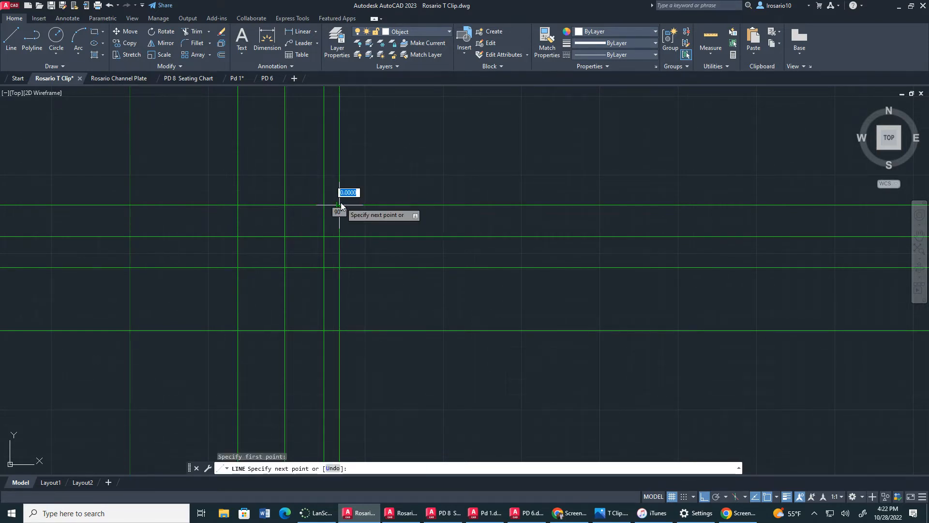
click(236, 206)
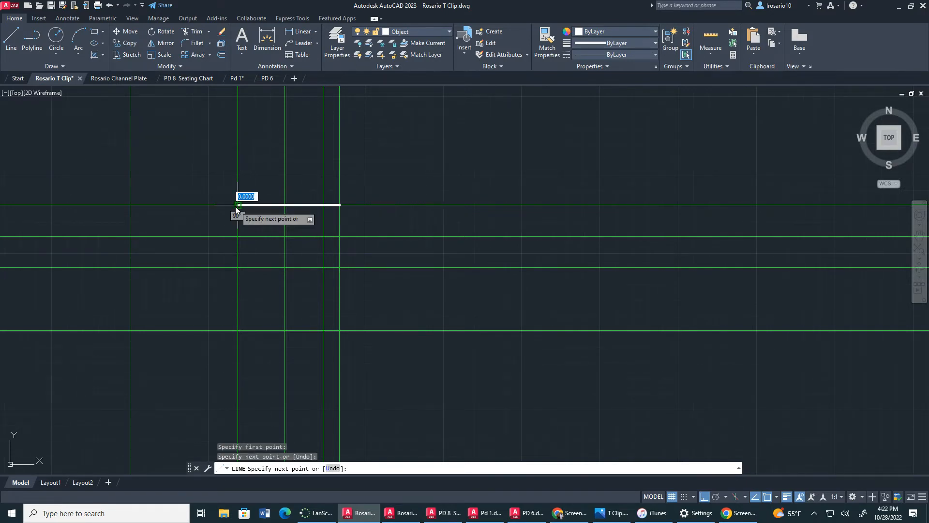
click(236, 239)
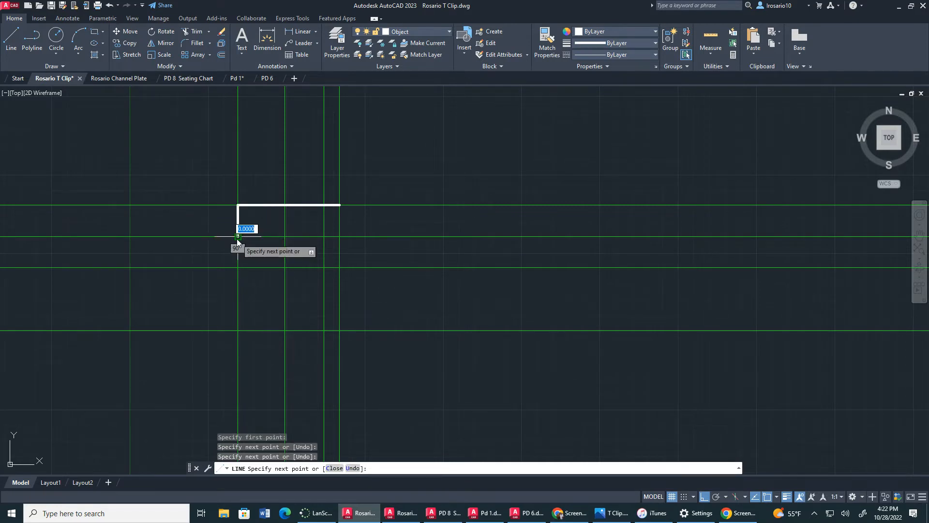
key(Escape)
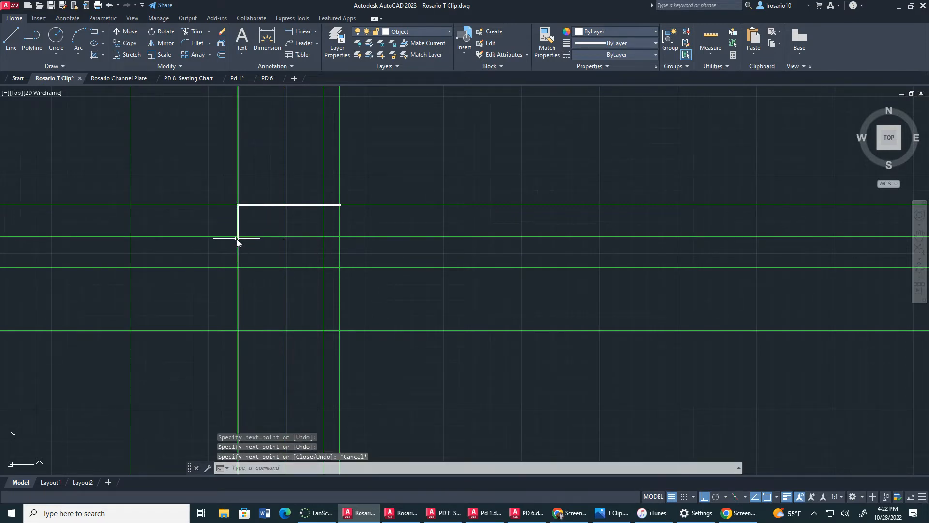
- Draw the bottom edge 1 unit leftward from the 0.5-offset vertical line, checking the reference image, and connect it diagonally to the short left edge
click(10, 42)
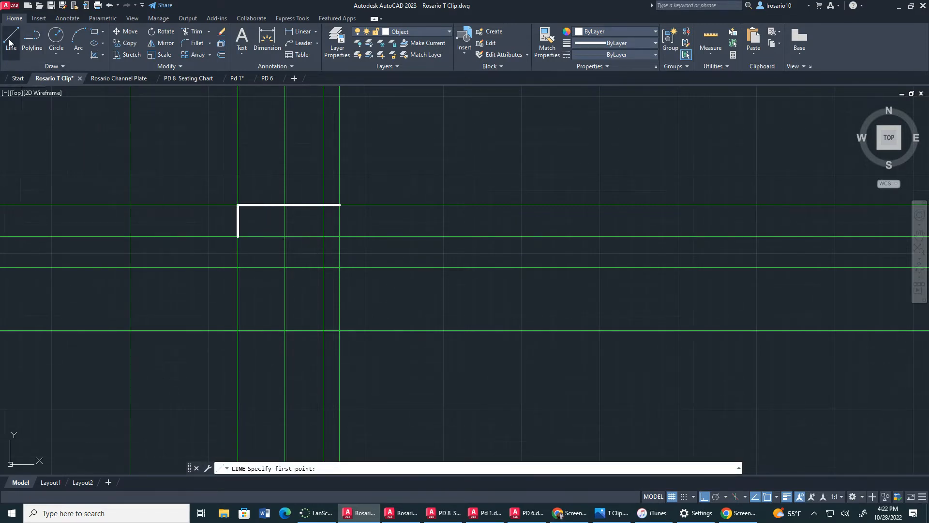
click(323, 331)
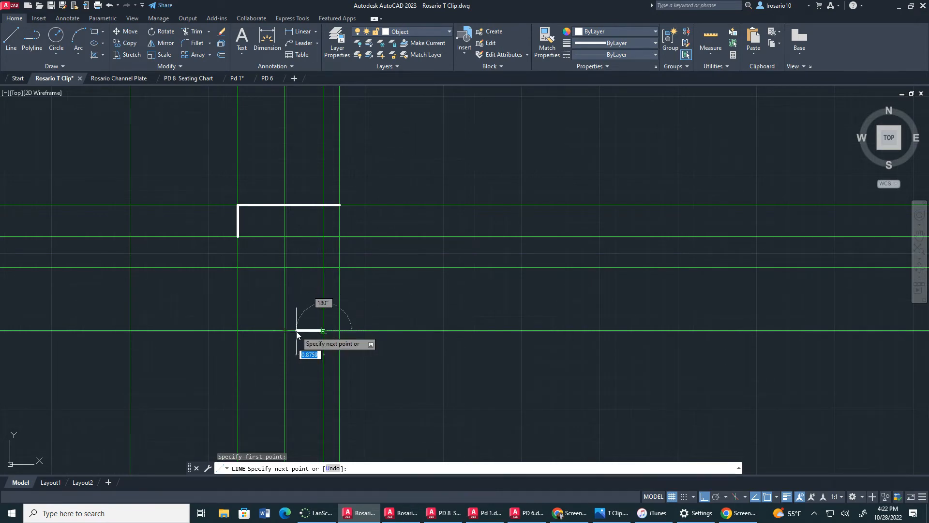
text(1)
key(Return)
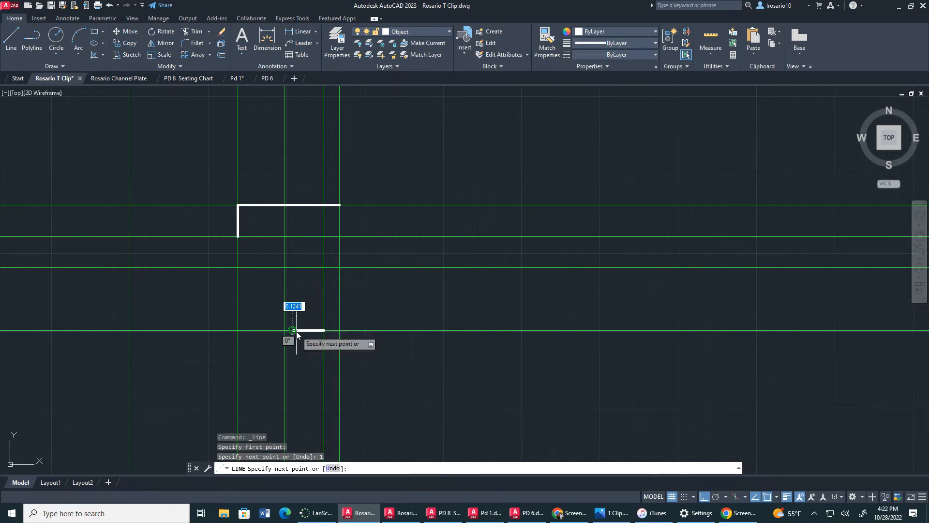
click(605, 508)
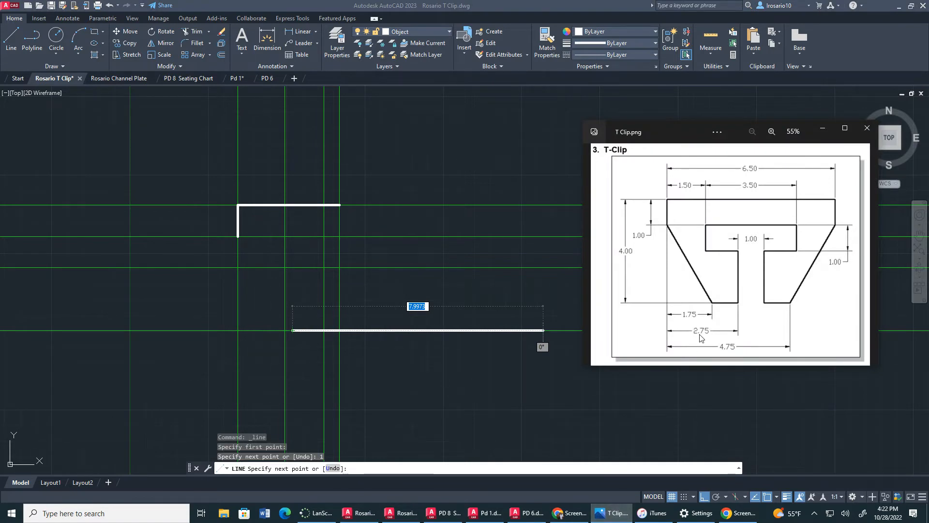
click(457, 359)
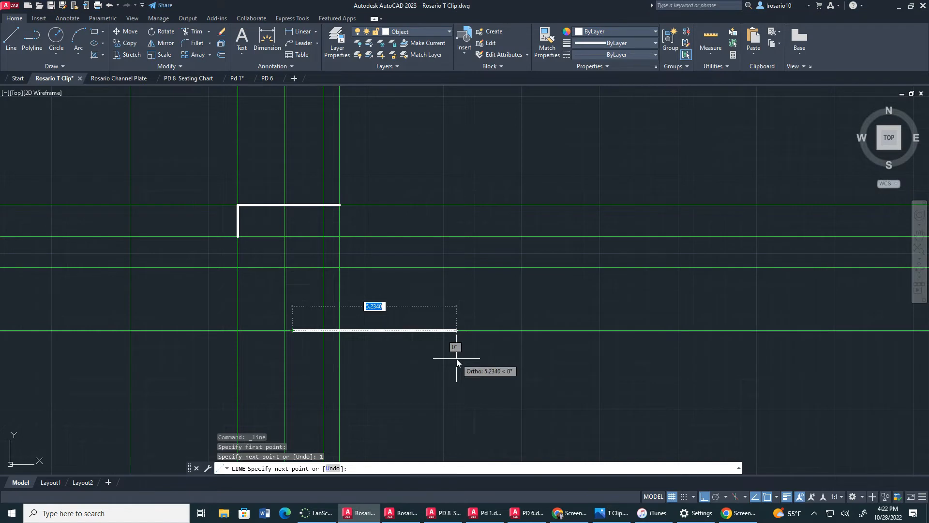
click(238, 237)
key(Escape)
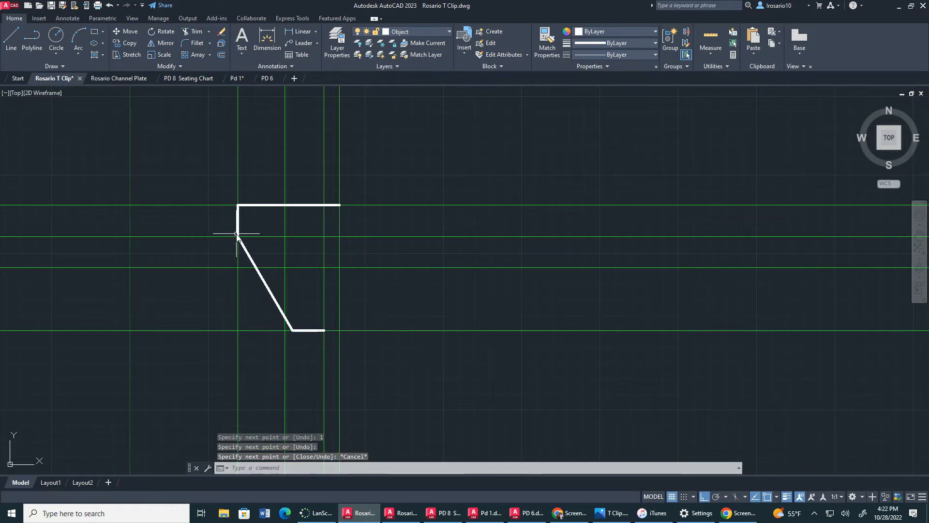
- Trace the inner stepped outline along the construction lines from the bottom edge's right end up to the rightmost vertical line
click(10, 53)
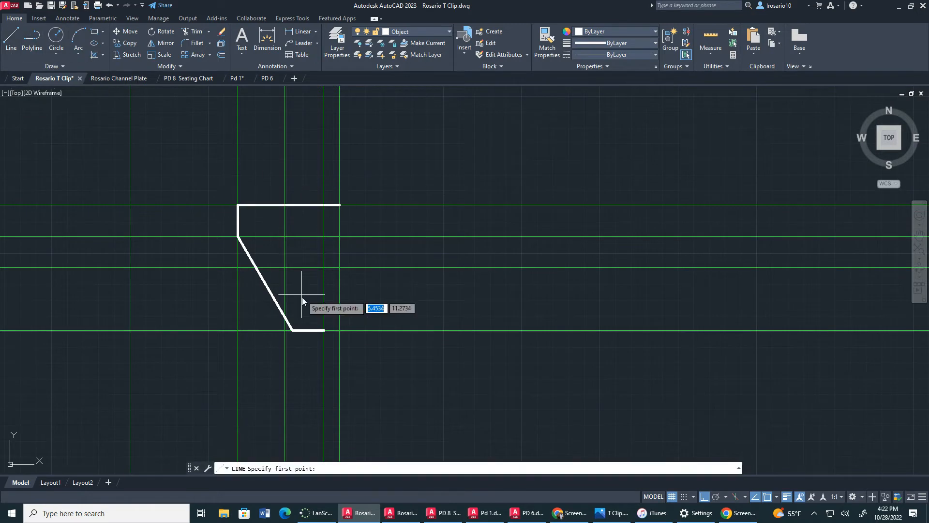
click(323, 330)
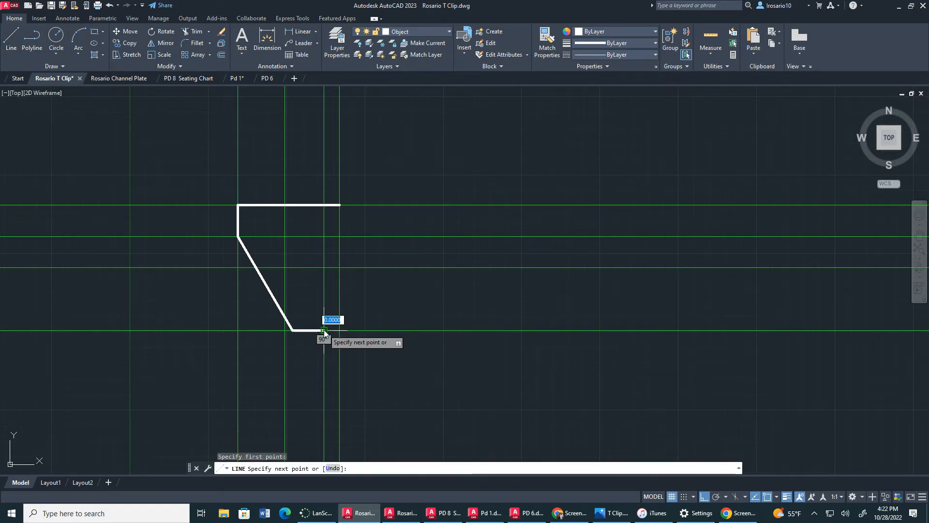
click(324, 268)
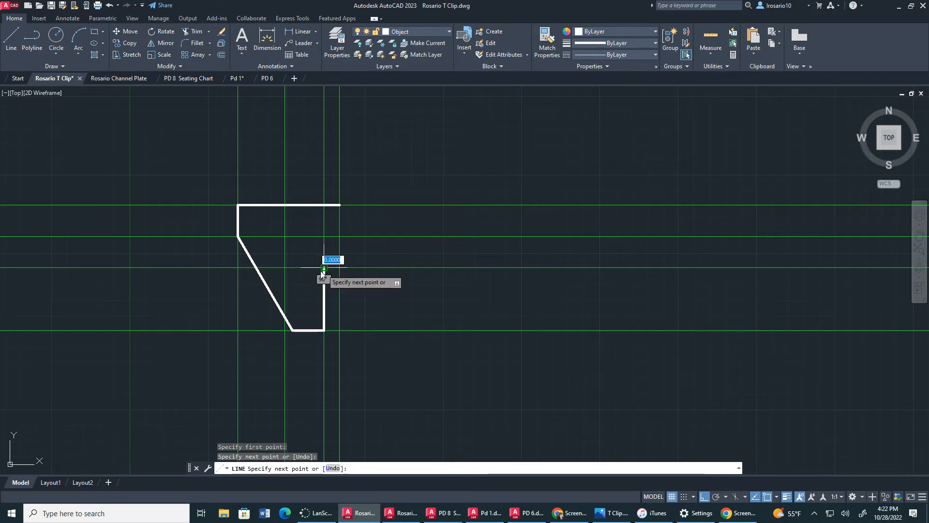
click(284, 268)
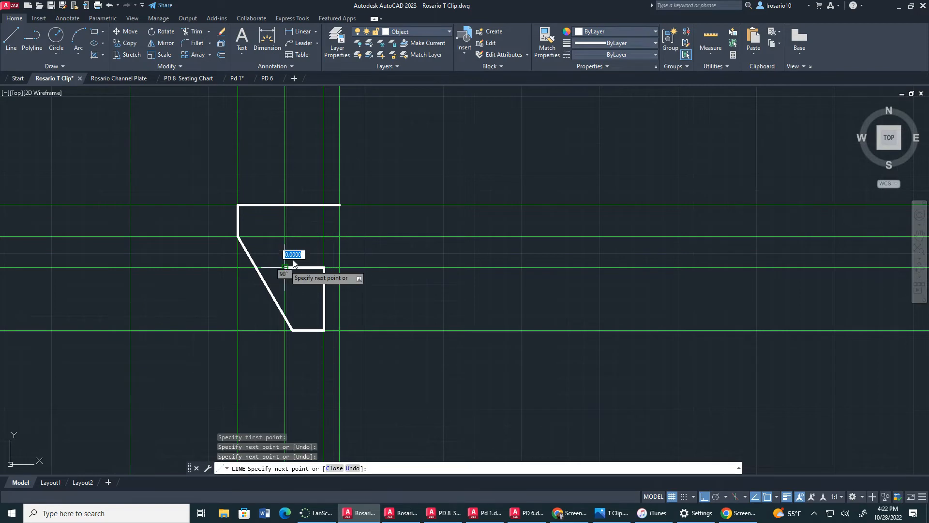
click(285, 236)
click(341, 236)
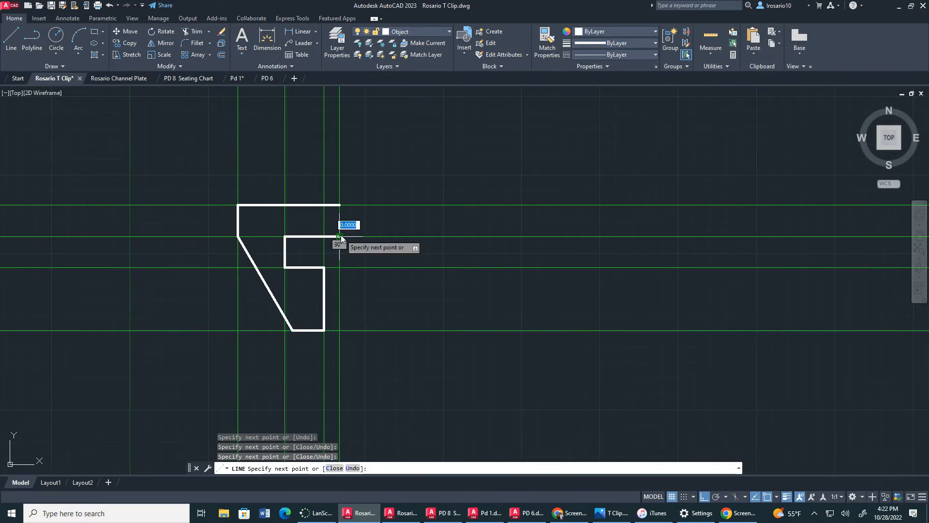
key(Escape)
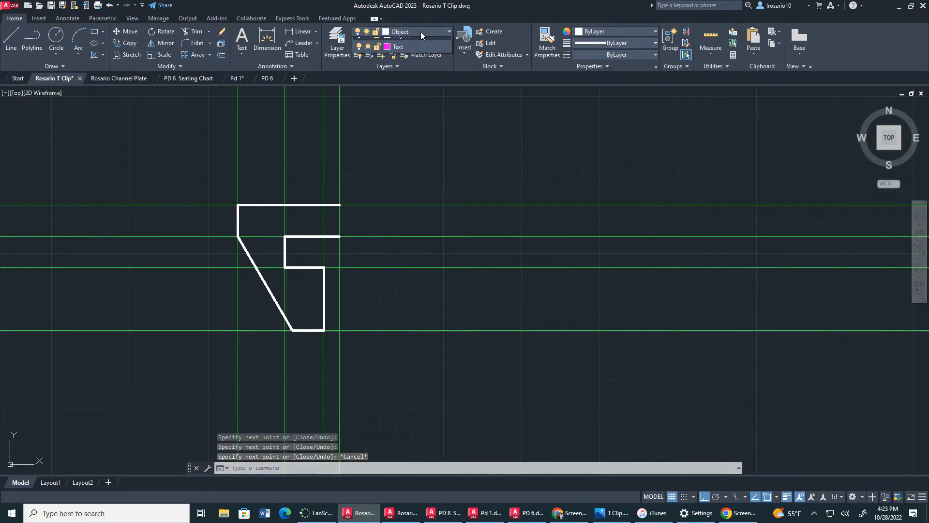
- Turn off the Construction layer and join all the outline segments into one polyline, selecting it to check
click(420, 31)
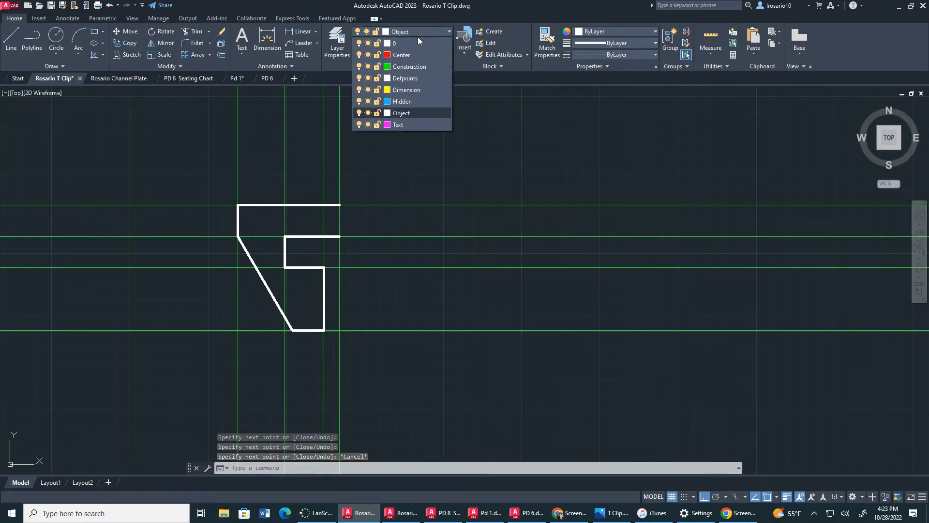
click(361, 67)
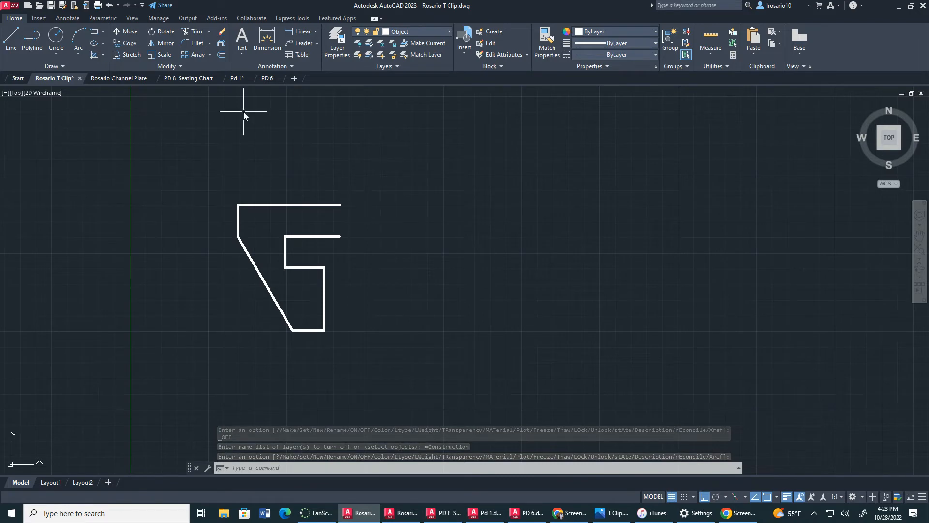
text(joimn)
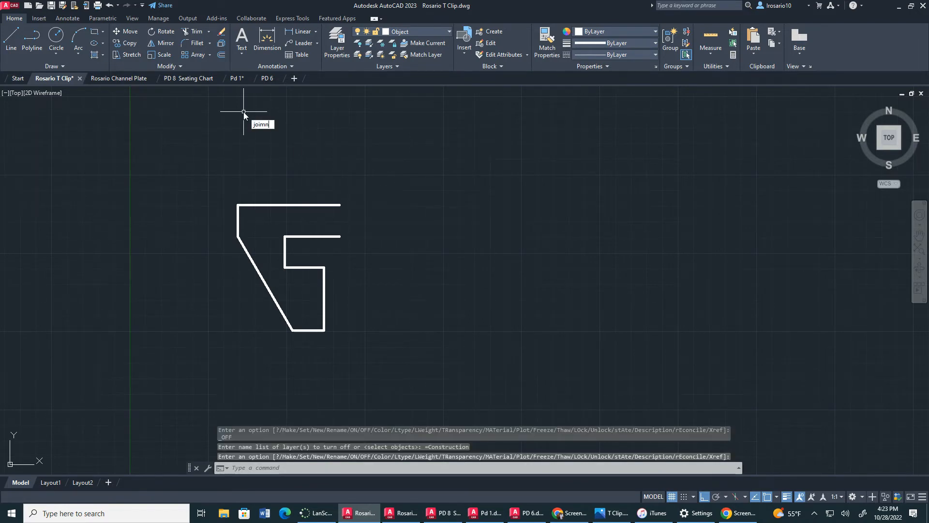
key(BackSpace)
key(BackSpace)
key(Return)
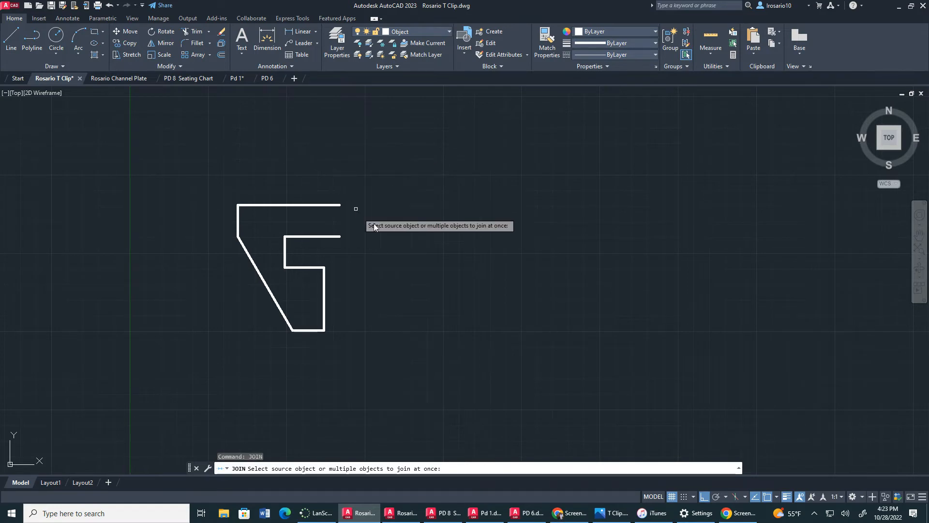
mouse_move(361, 182)
mouse_down()
mouse_move(229, 191)
mouse_move(264, 304)
mouse_move(341, 342)
mouse_move(375, 335)
mouse_up()
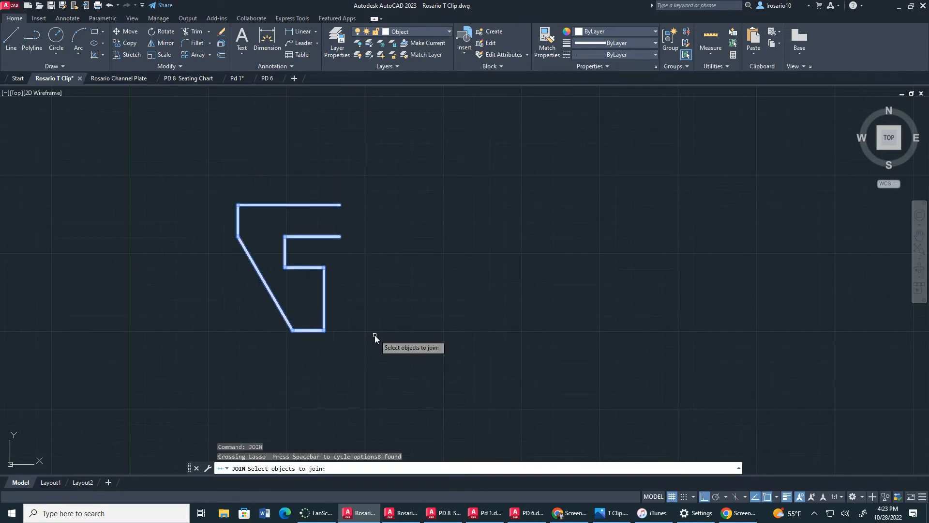
key(Return)
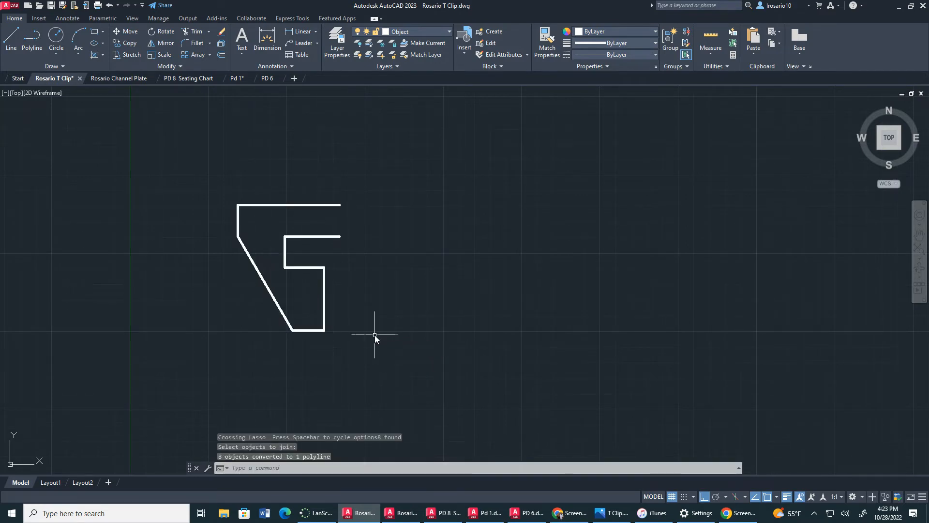
click(298, 205)
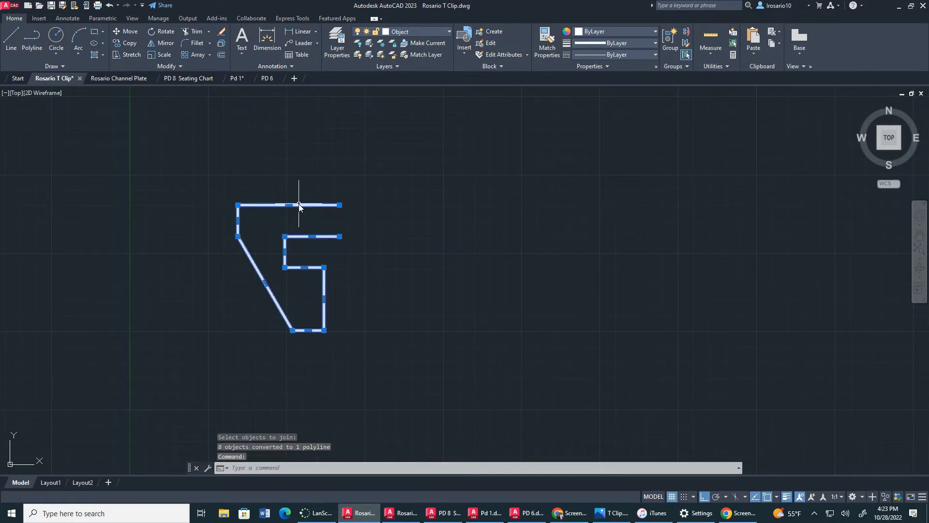
key(Escape)
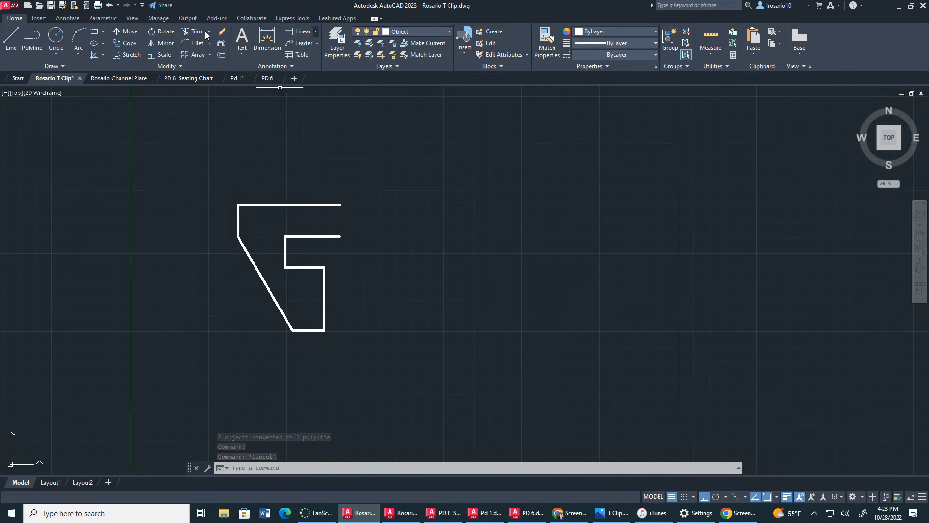
- On the Hidden layer, draw a vertical mirror line through the outline's open ends, extending above and below the part
click(404, 35)
click(399, 101)
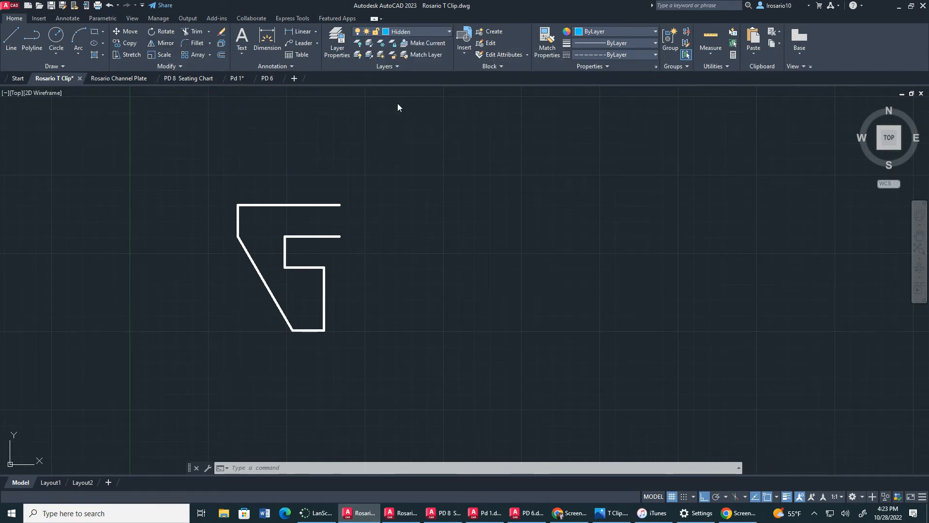
click(11, 39)
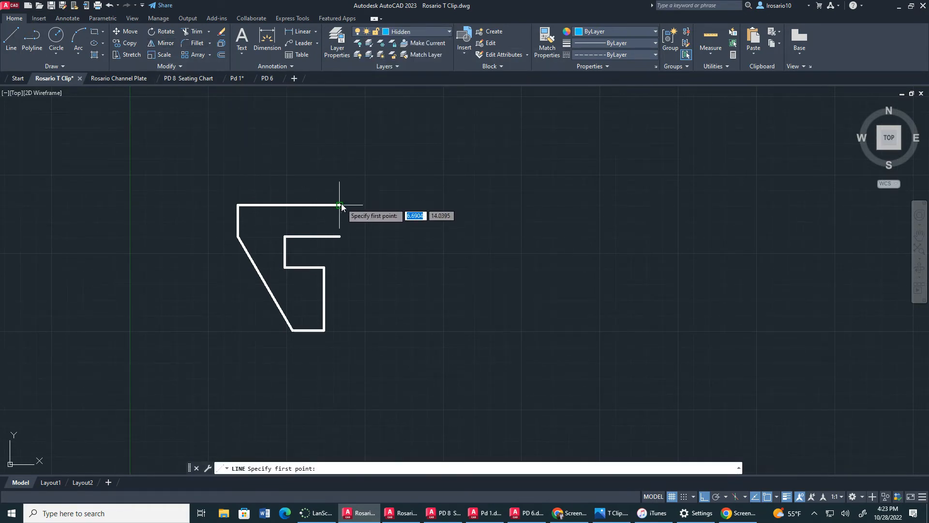
click(341, 164)
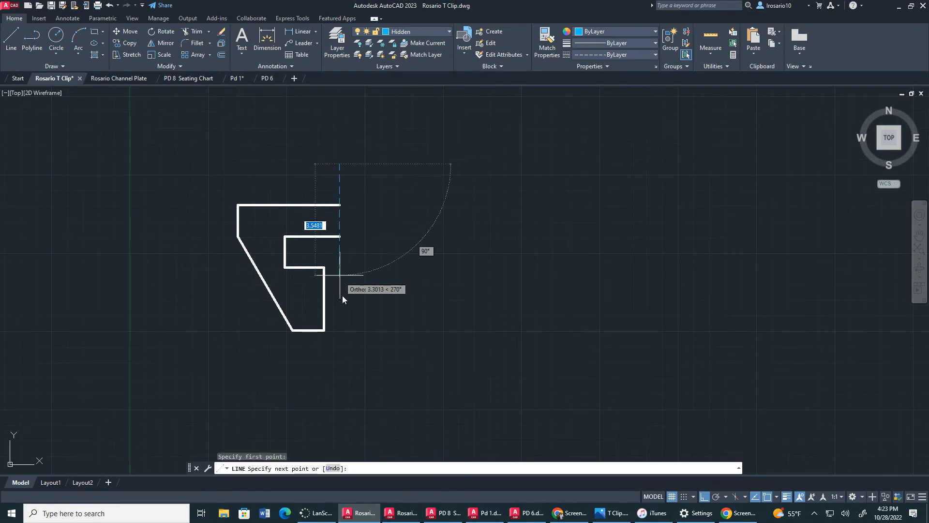
click(344, 357)
key(Escape)
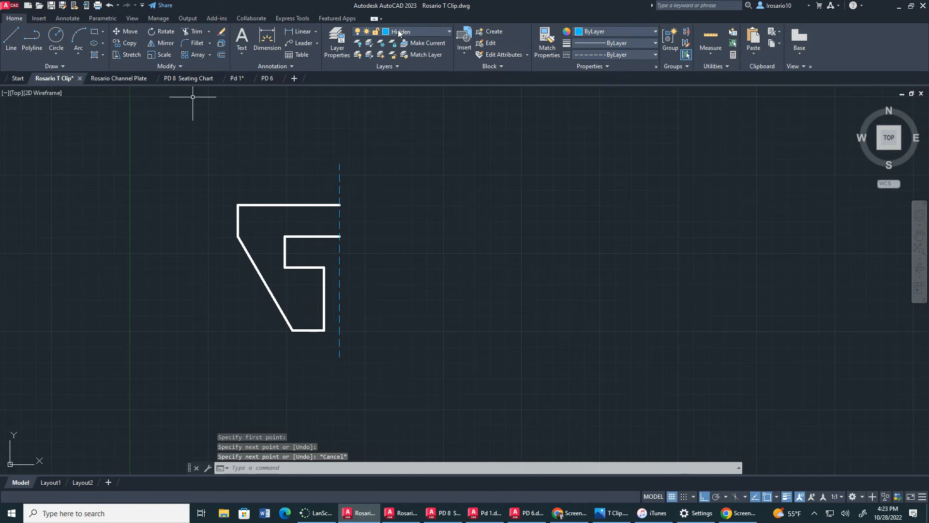
- Mirror the half-outline polyline about the vertical hidden line, keeping the source object
click(158, 43)
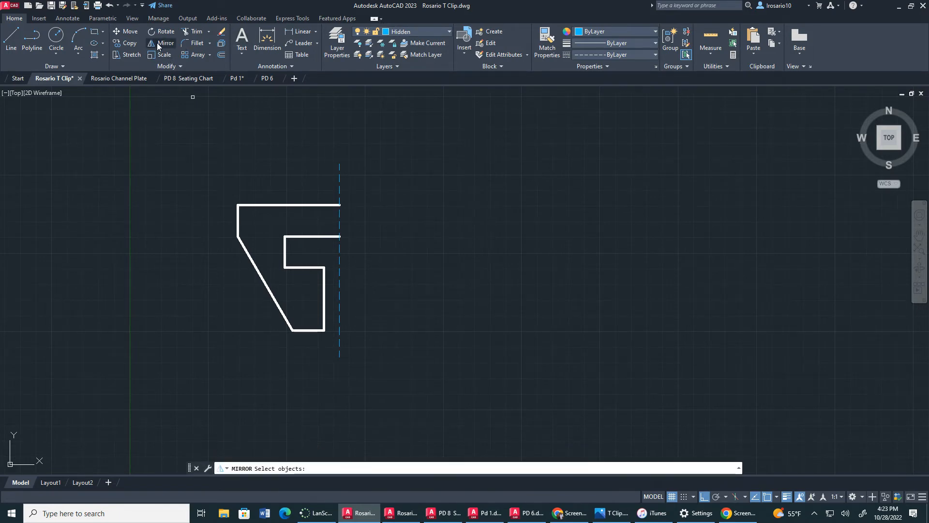
click(268, 205)
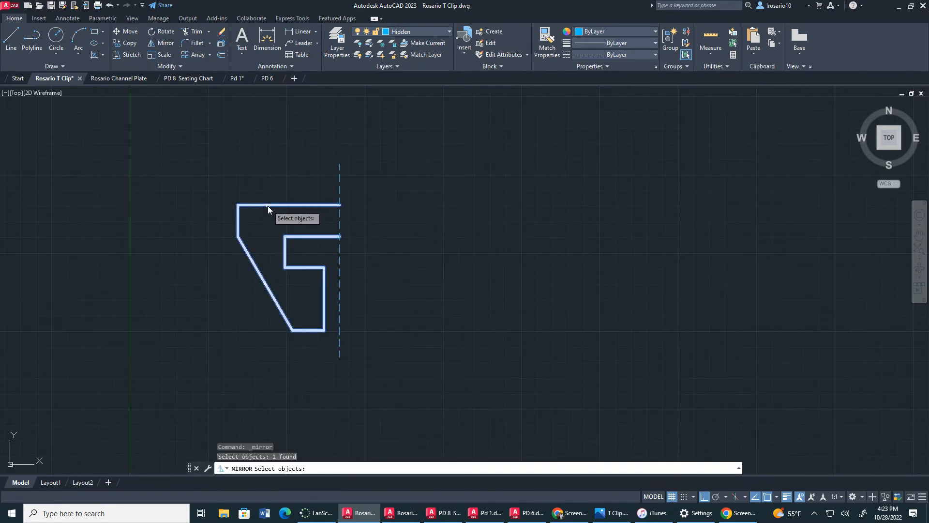
key(Return)
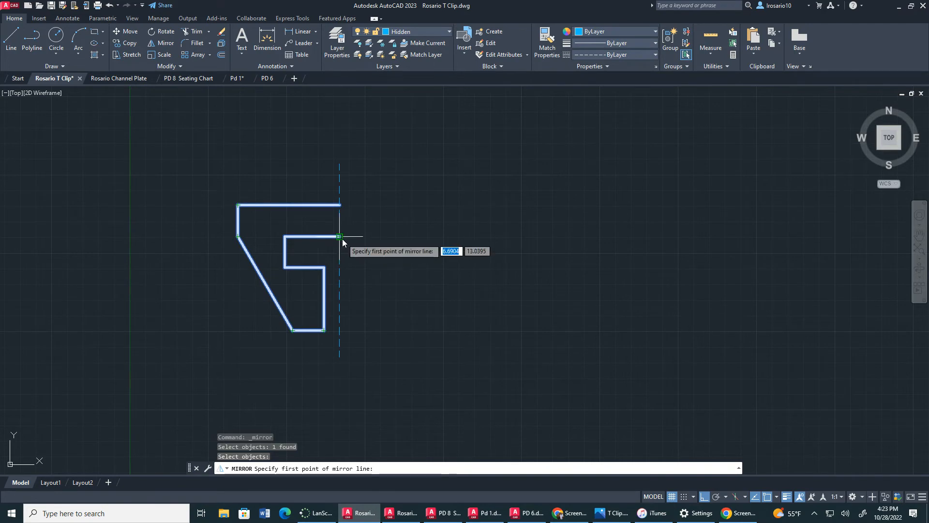
click(341, 207)
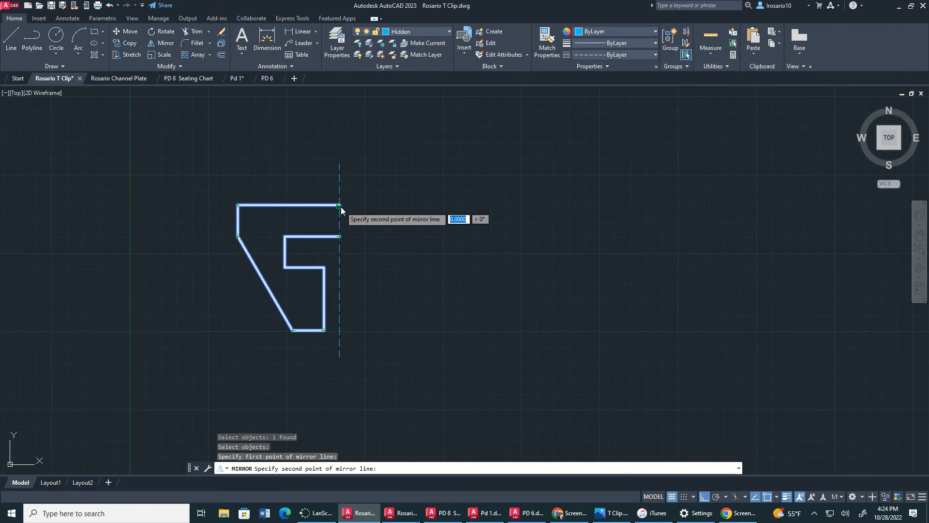
click(325, 306)
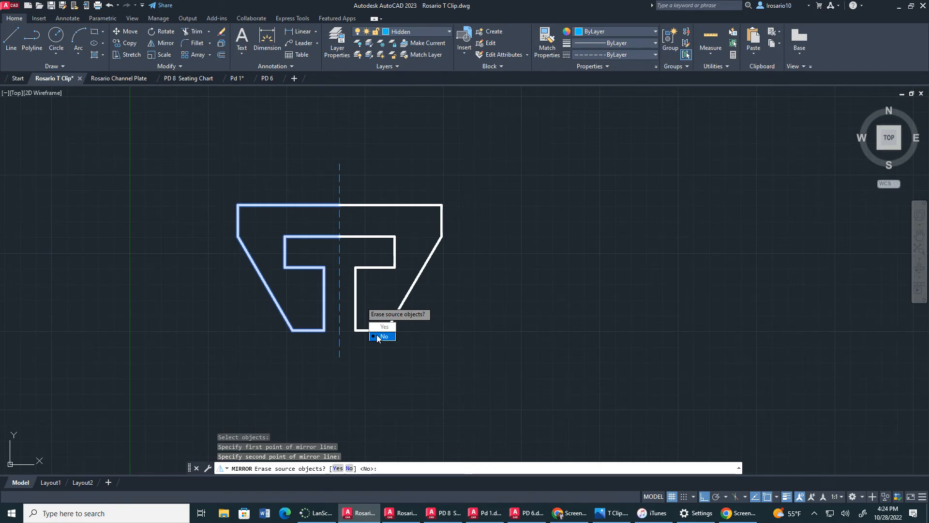
click(378, 337)
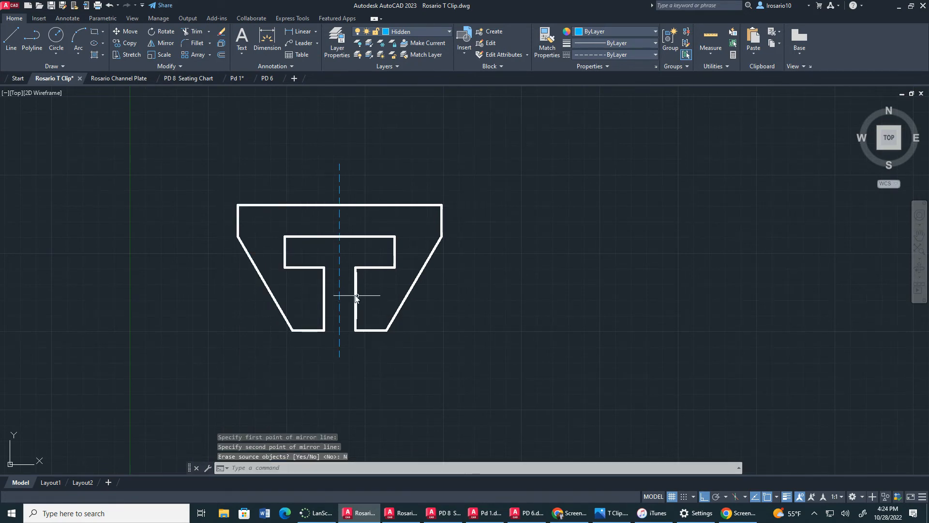
- Delete the vertical hidden mirror line from the middle of the part
click(338, 280)
click(339, 280)
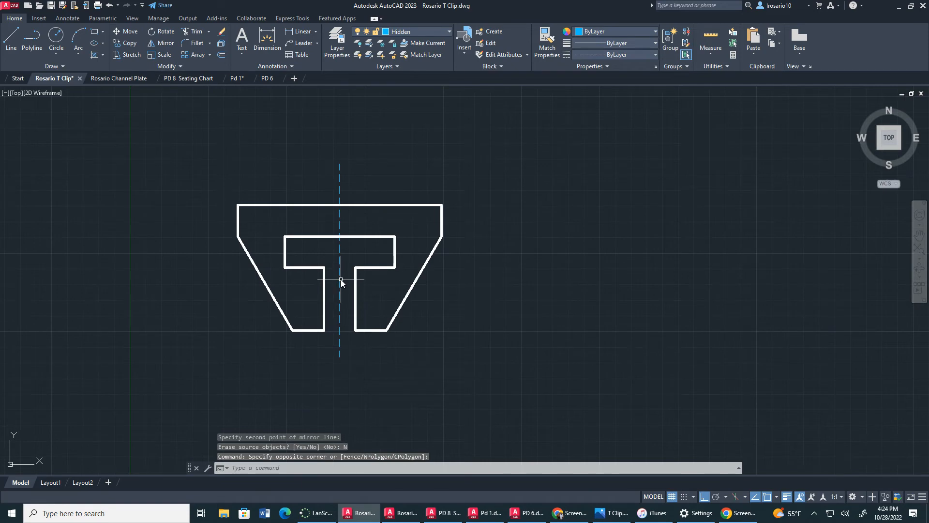
click(340, 280)
key(Delete)
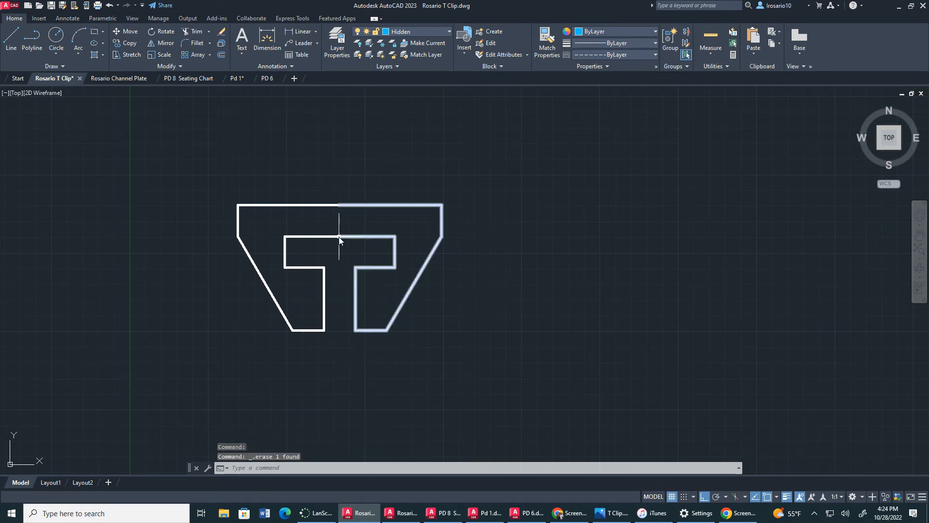
- Make the Dimension layer current and add a linear dimension for the part's overall width above the top edge
click(425, 32)
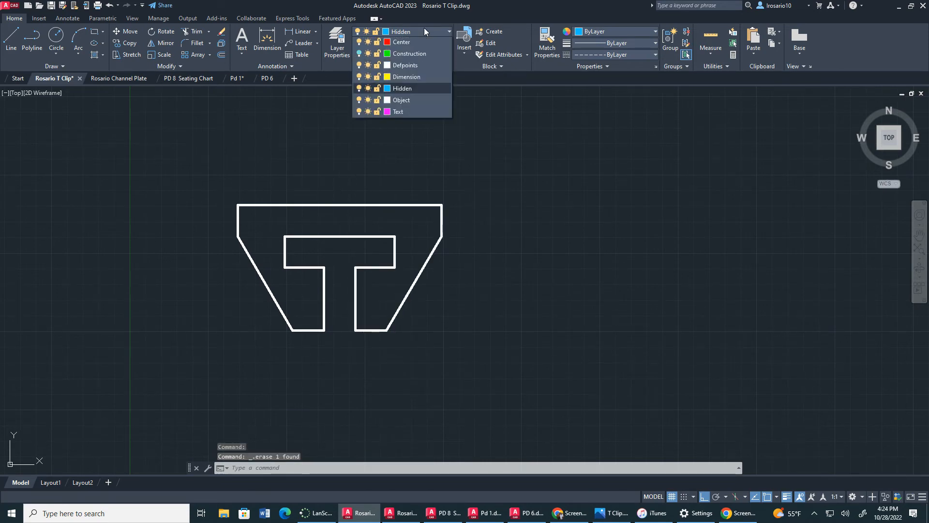
click(405, 90)
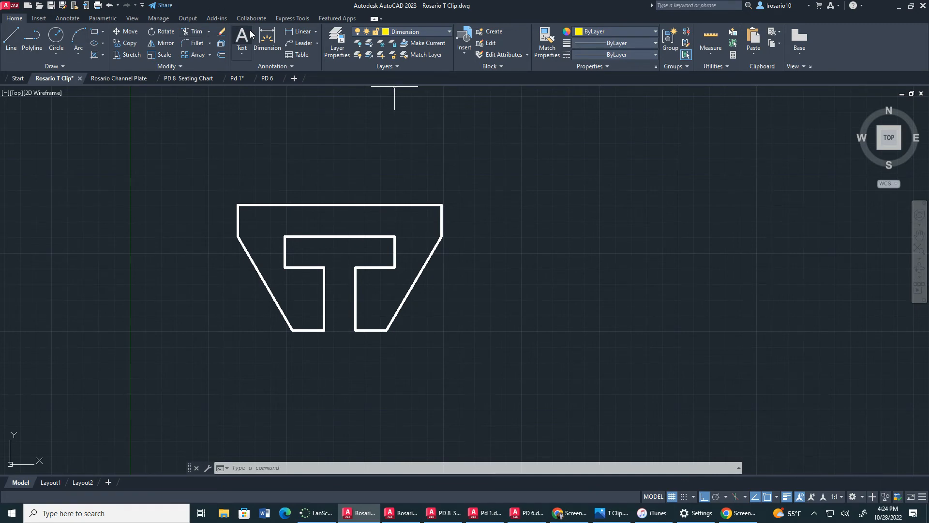
click(287, 32)
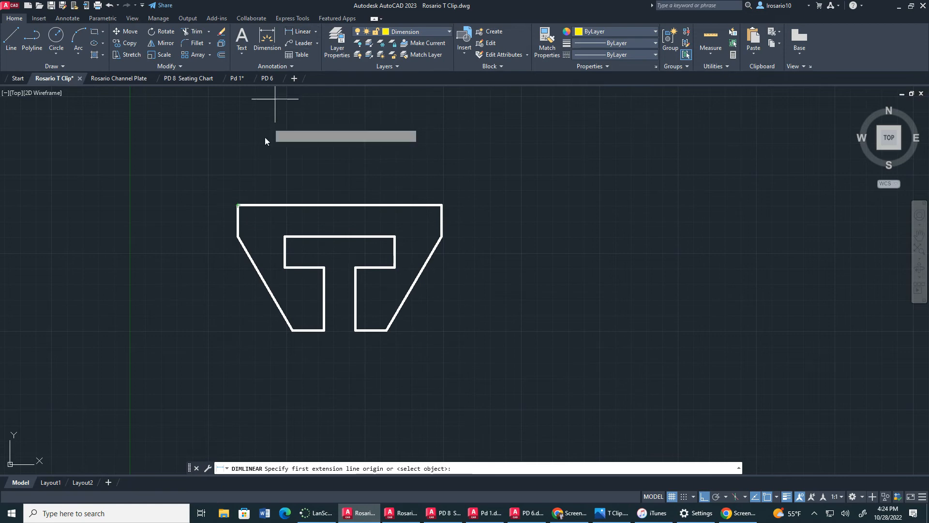
click(238, 205)
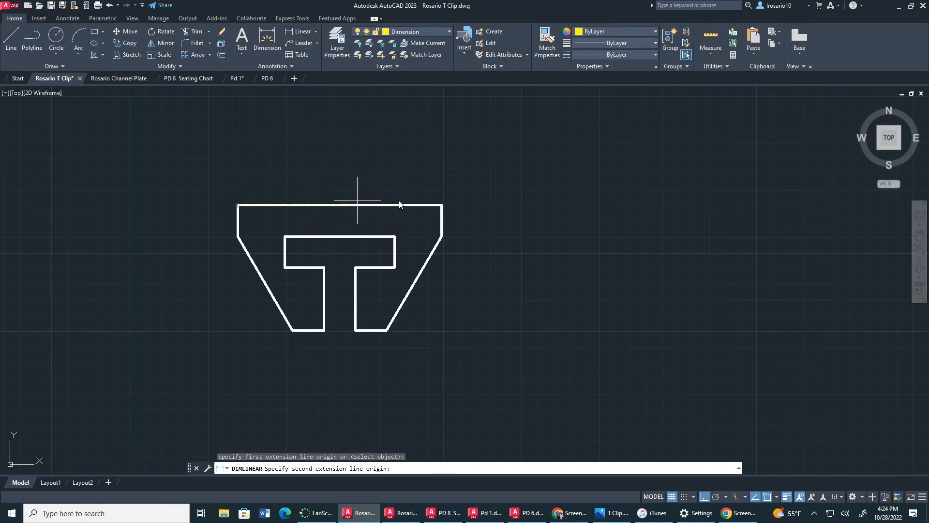
click(440, 205)
click(431, 159)
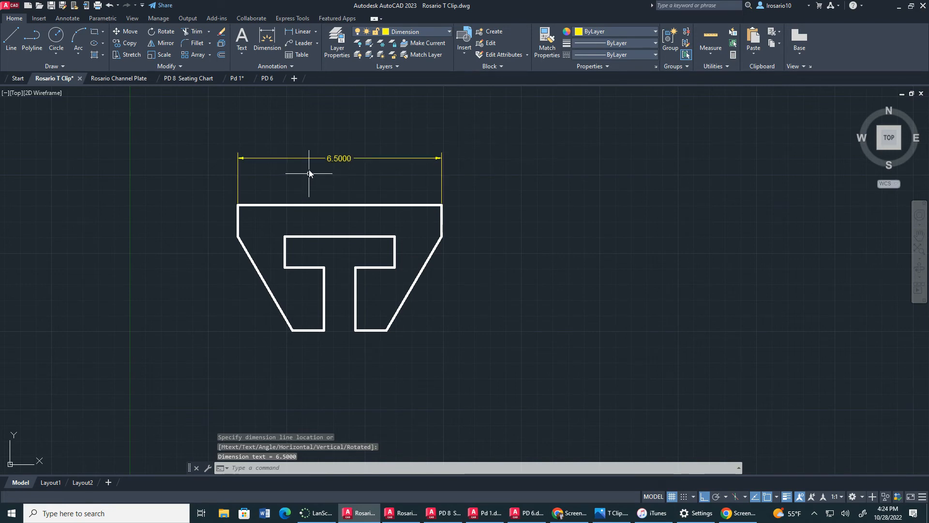
- Dimension the inner T slot's crossbar width and its horizontal offset from the part's left edge, aligned in one row beneath the overall width dimension
click(296, 31)
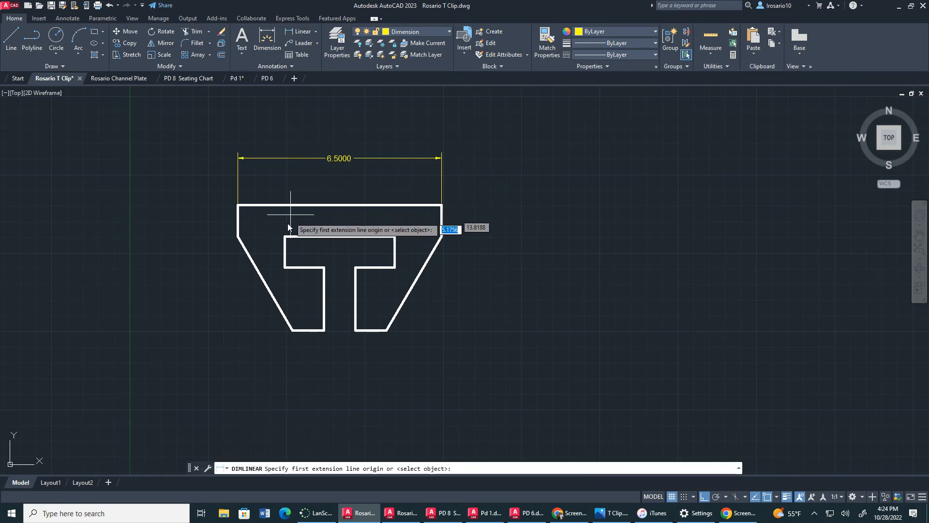
click(285, 237)
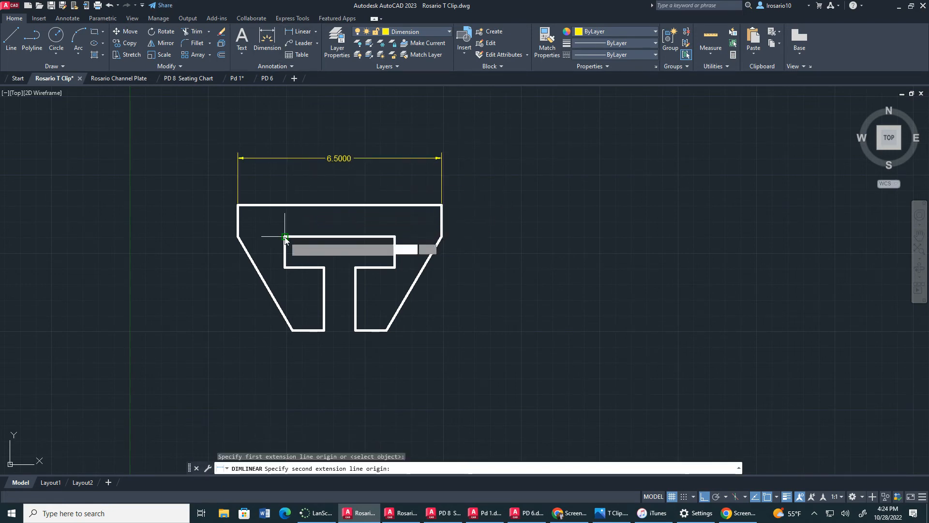
click(395, 237)
click(370, 178)
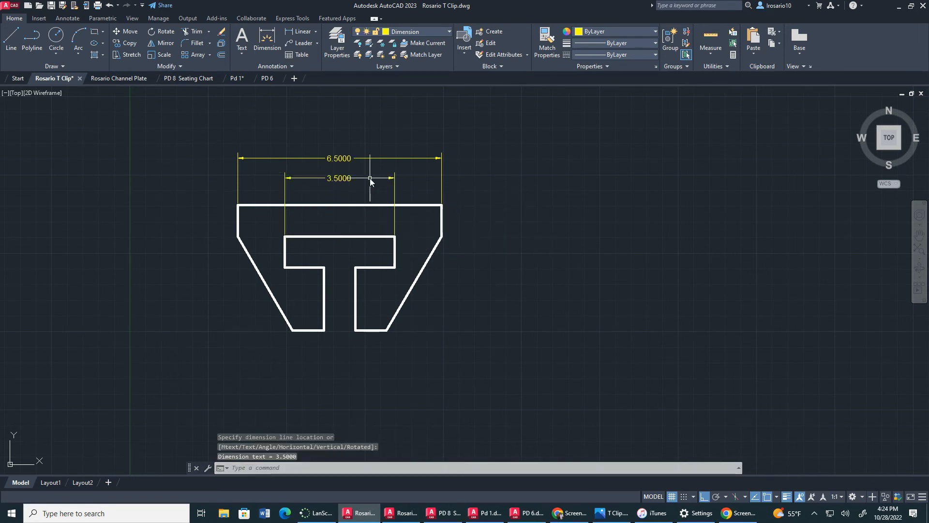
click(306, 33)
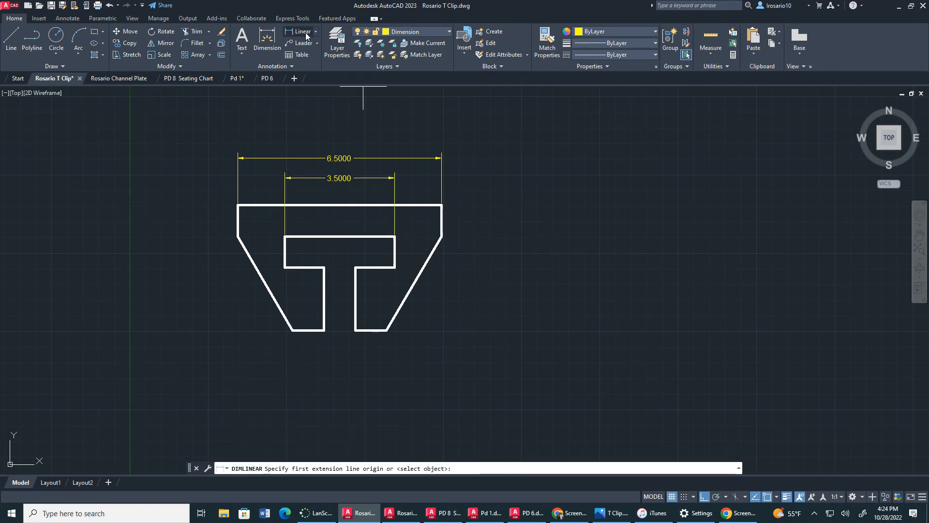
click(285, 237)
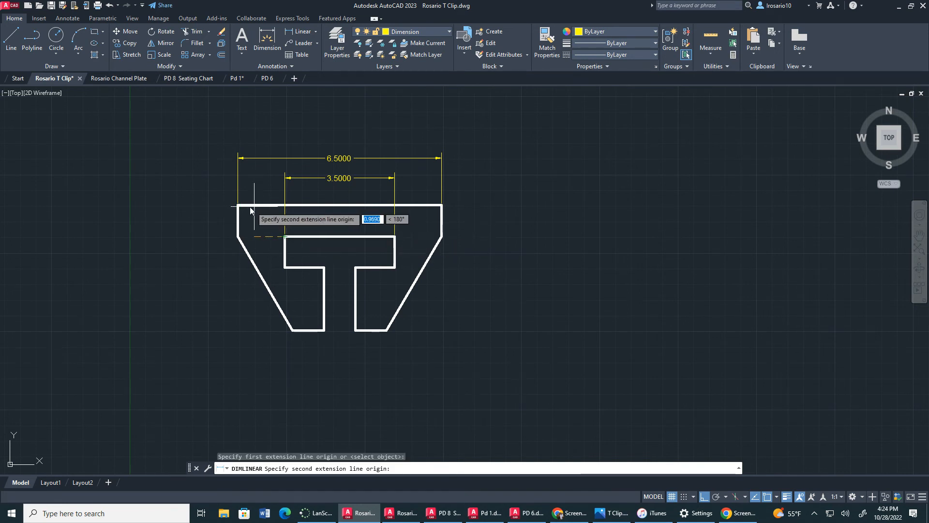
click(238, 205)
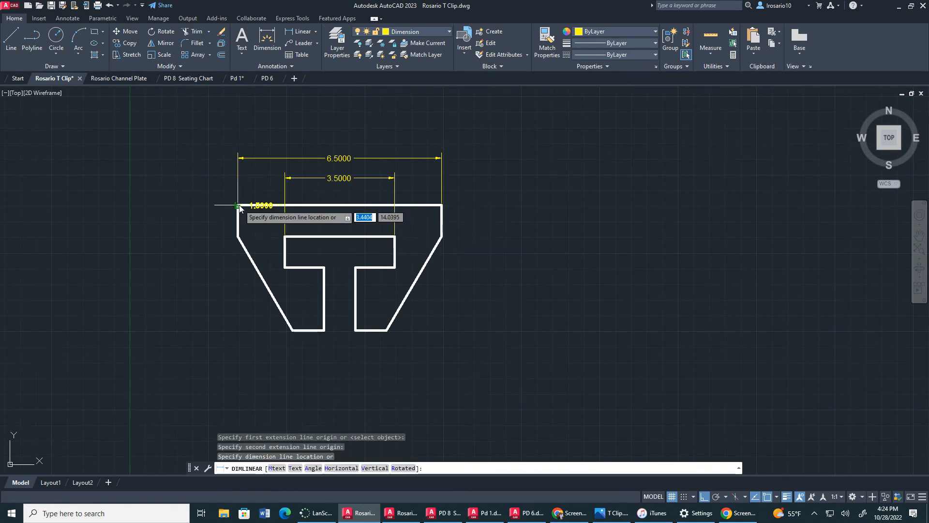
click(263, 182)
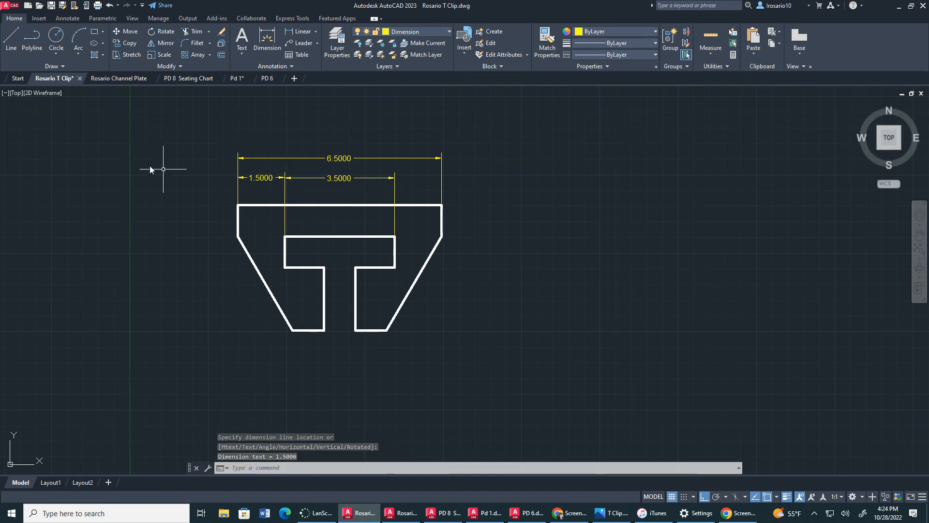
- Add vertical dimensions left of the part for the top edge's distance to the slot and for the overall height, with the overall one outermost
click(295, 32)
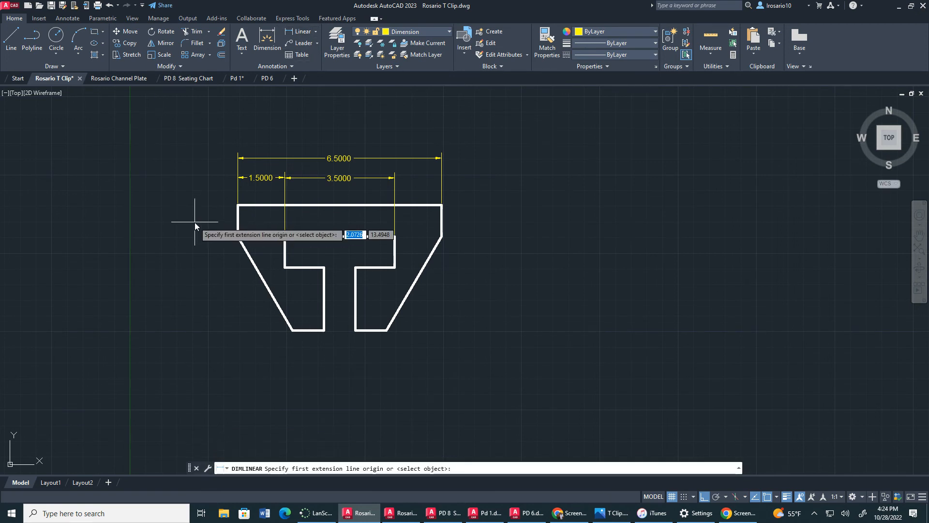
click(237, 205)
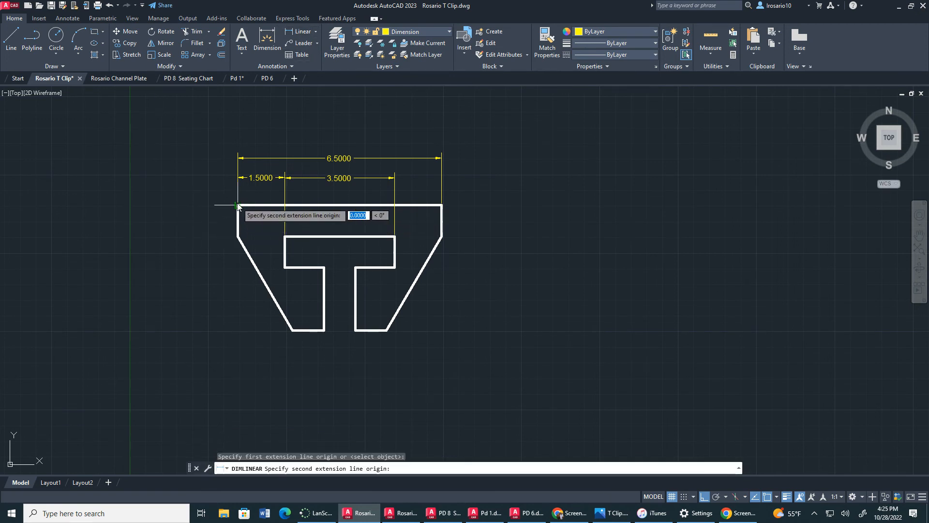
click(285, 236)
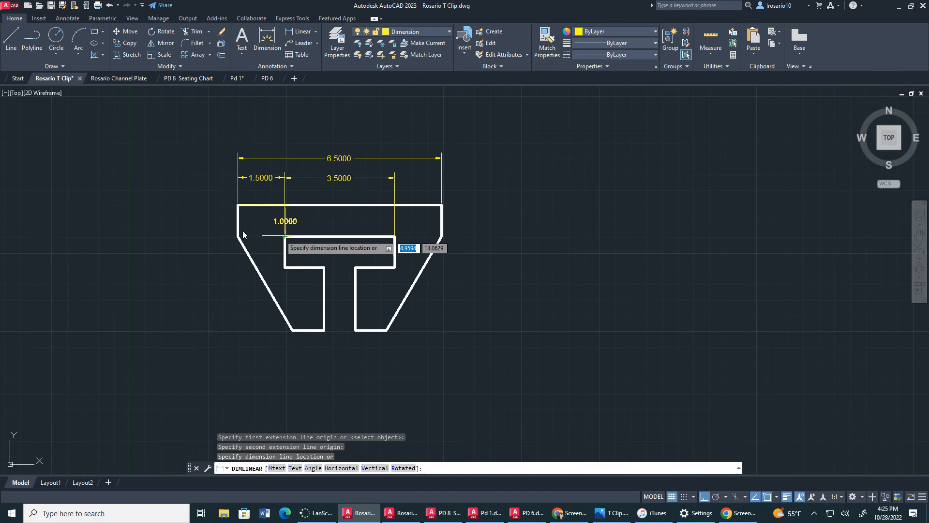
click(217, 235)
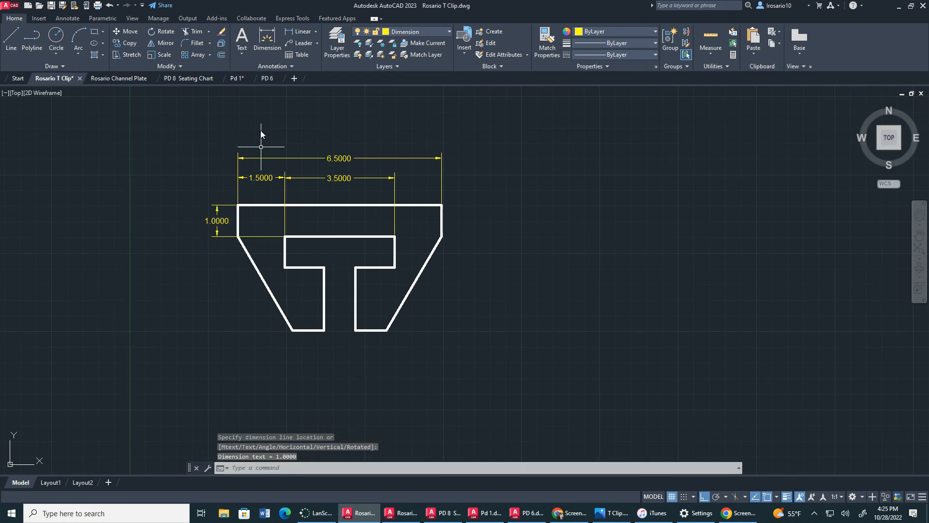
click(287, 31)
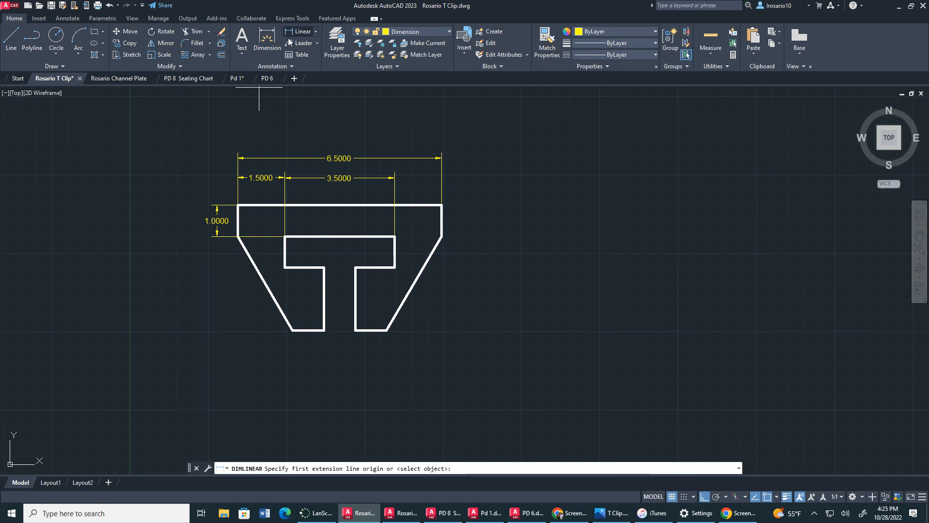
click(244, 208)
click(291, 330)
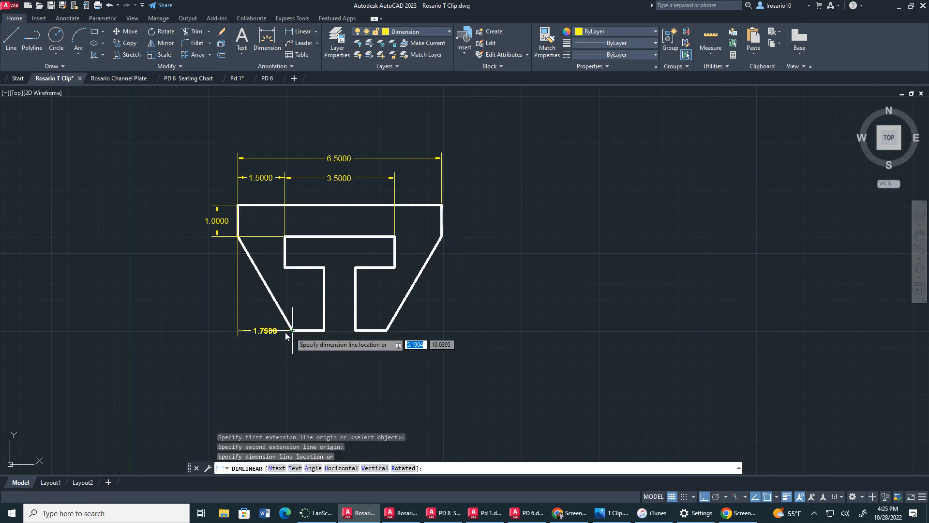
click(189, 321)
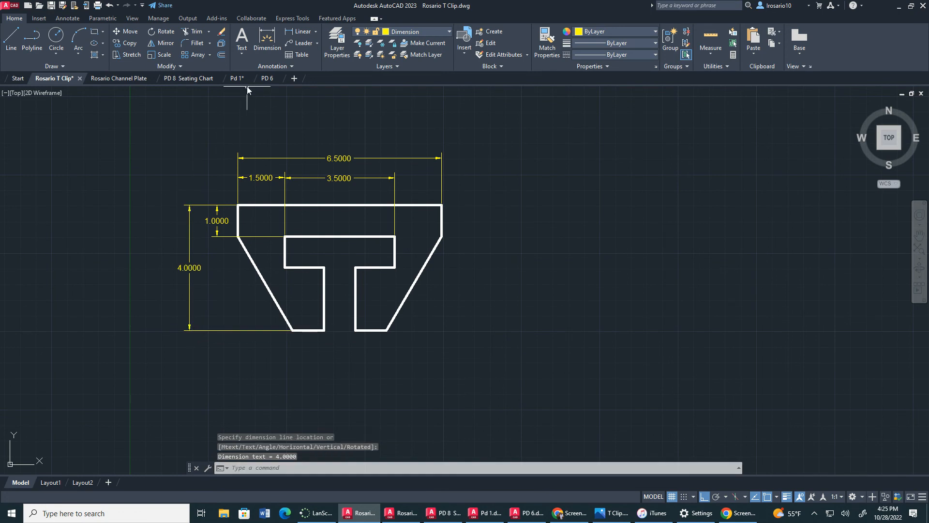
- Dimension the horizontal distances from the short left edge to the left foot's outer and inner bottom corners, stacked below the part
click(290, 33)
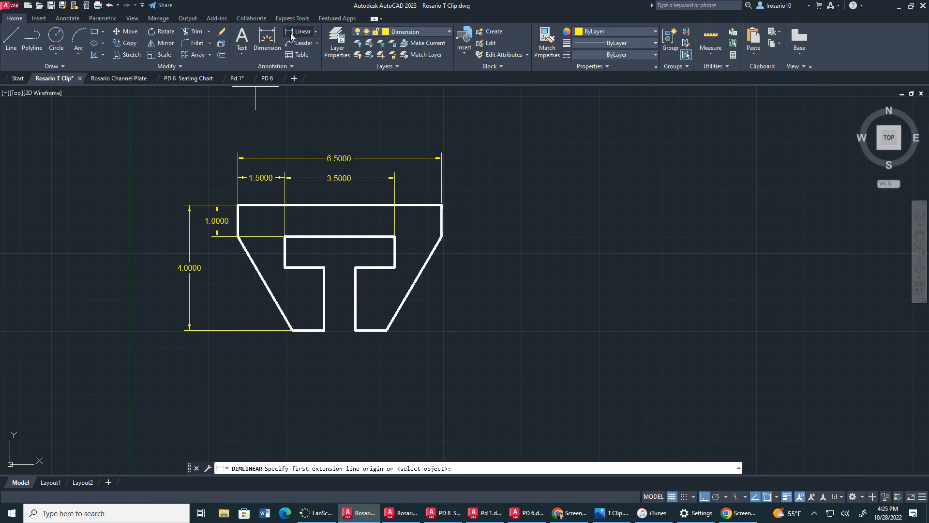
click(238, 238)
click(292, 330)
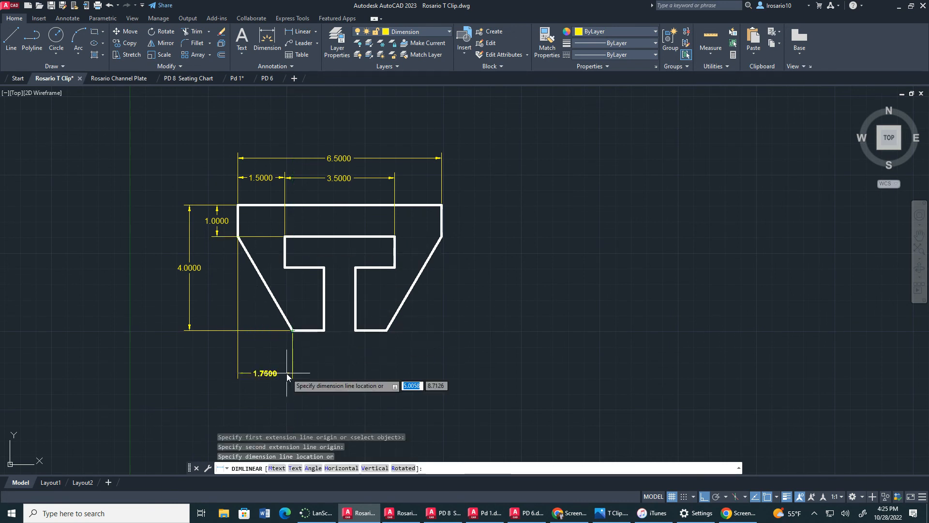
click(287, 362)
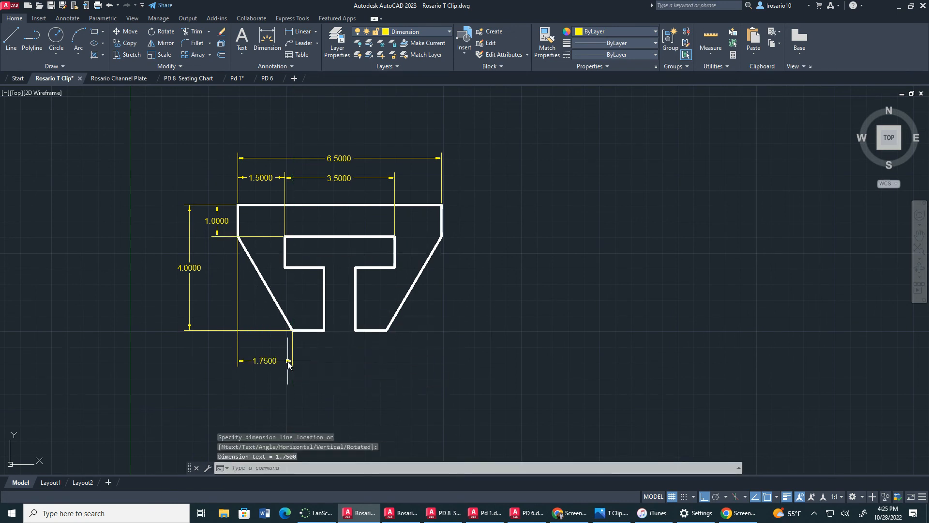
click(299, 31)
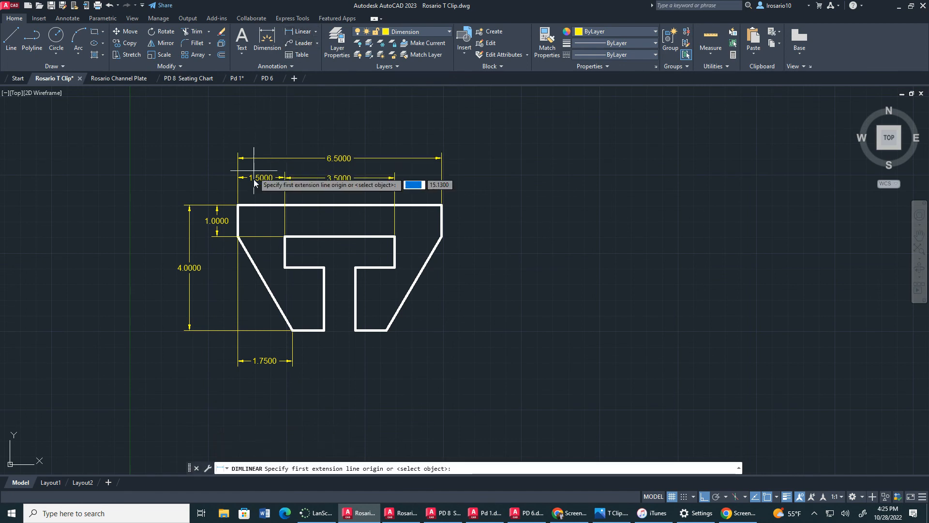
click(238, 237)
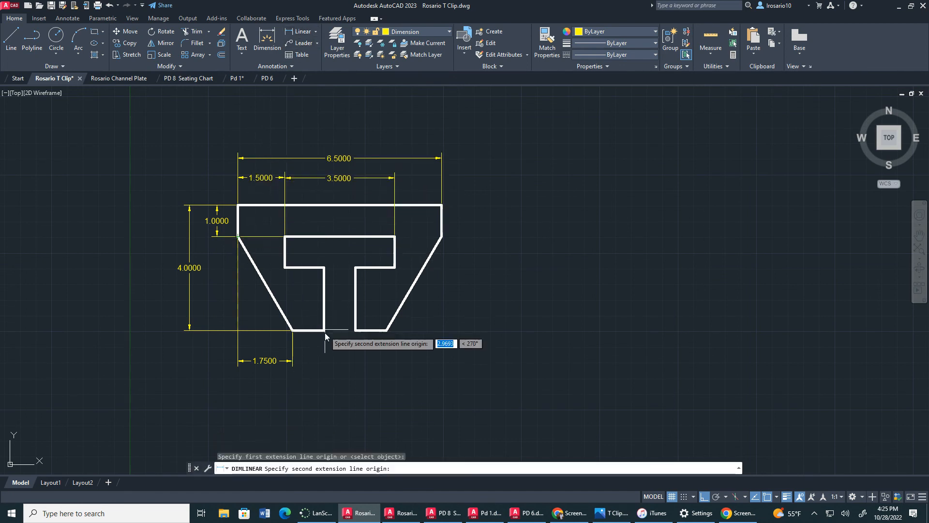
click(324, 330)
click(305, 389)
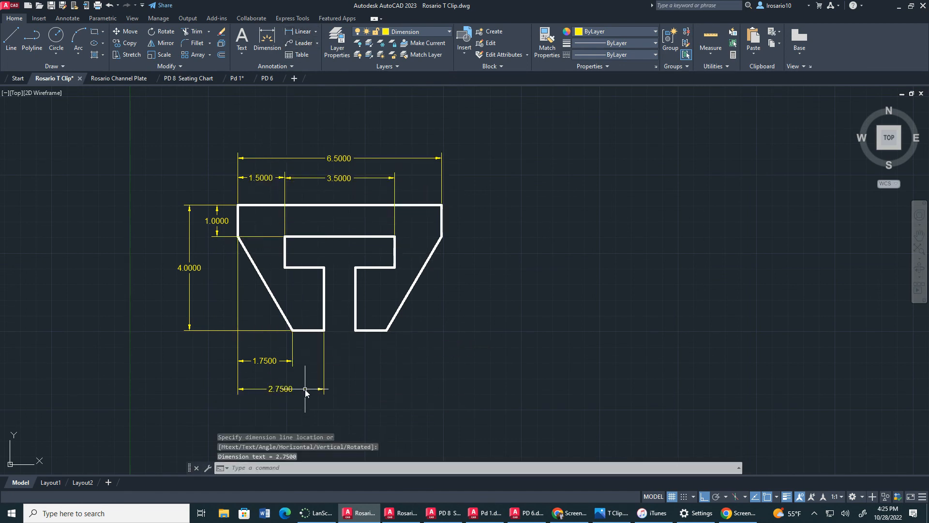
- Dimension the horizontal distance from the short left edge to the right foot's outer bottom corner, placed below the other bottom dimensions
click(299, 31)
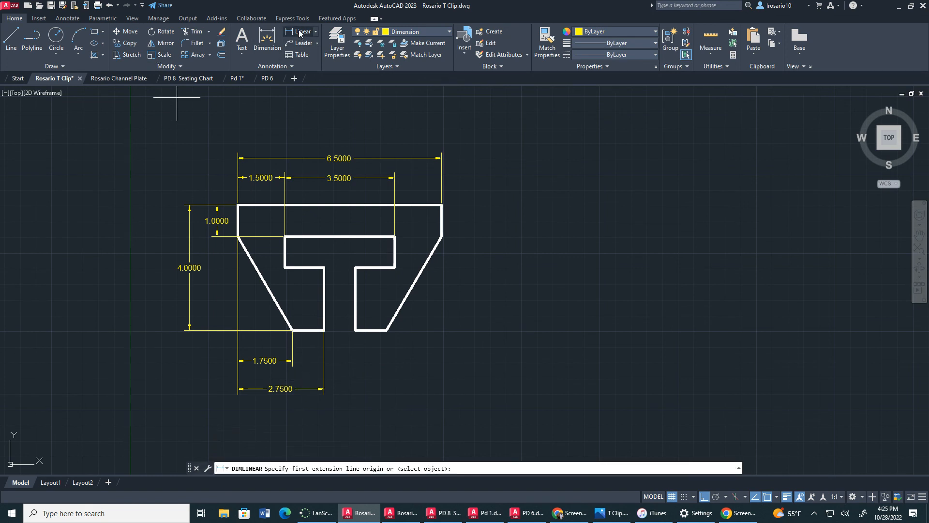
click(237, 236)
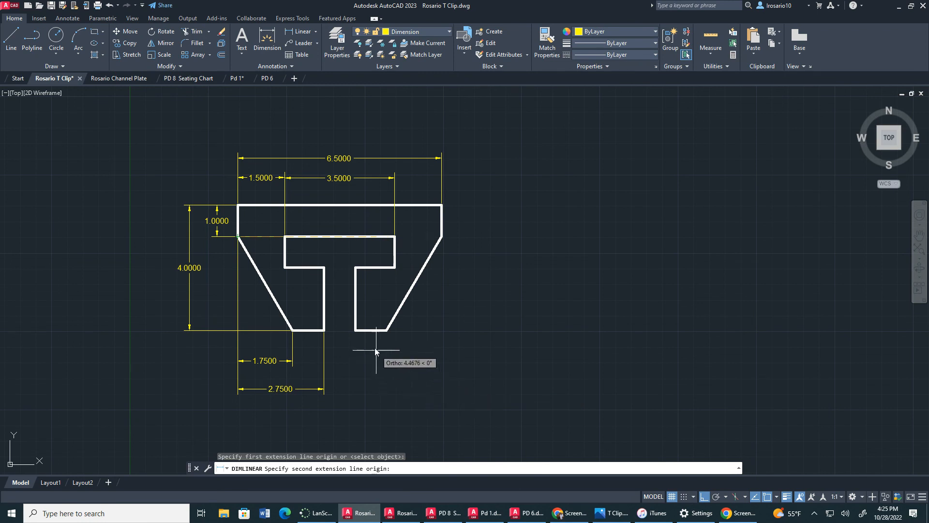
click(386, 331)
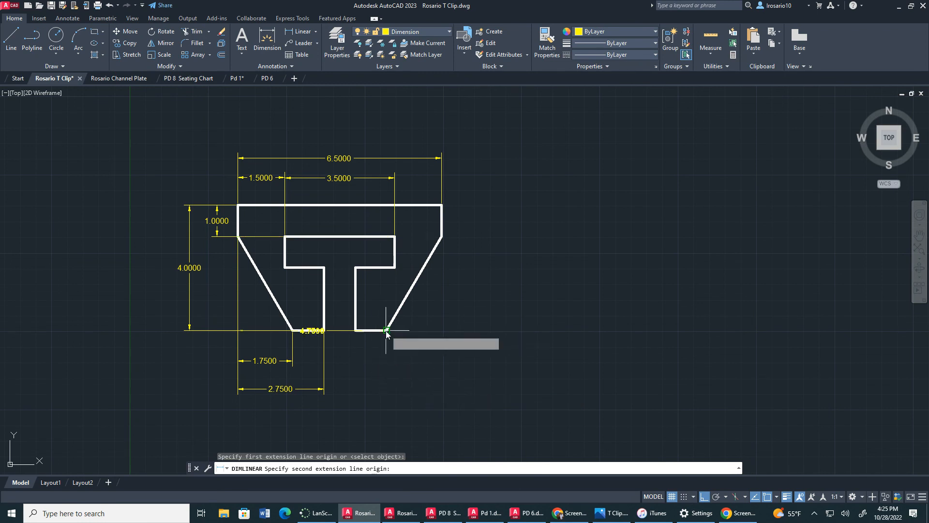
click(358, 409)
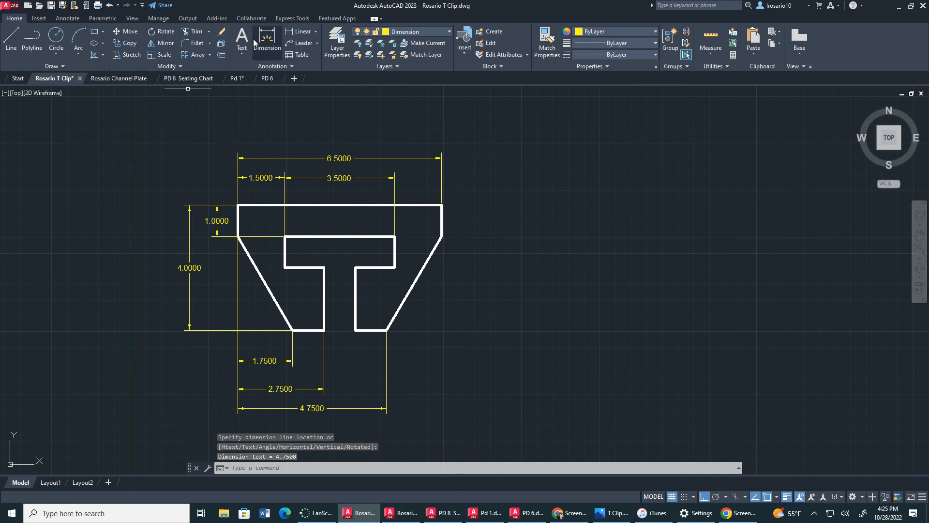
- Dimension the T slot's crossbar height to the right of the part and the slot stem's width inside the crossbar
click(289, 36)
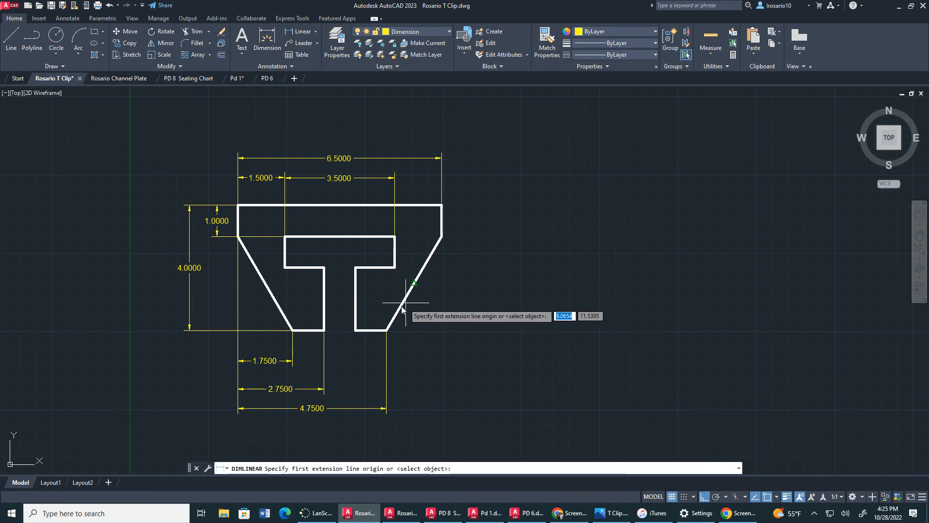
click(395, 237)
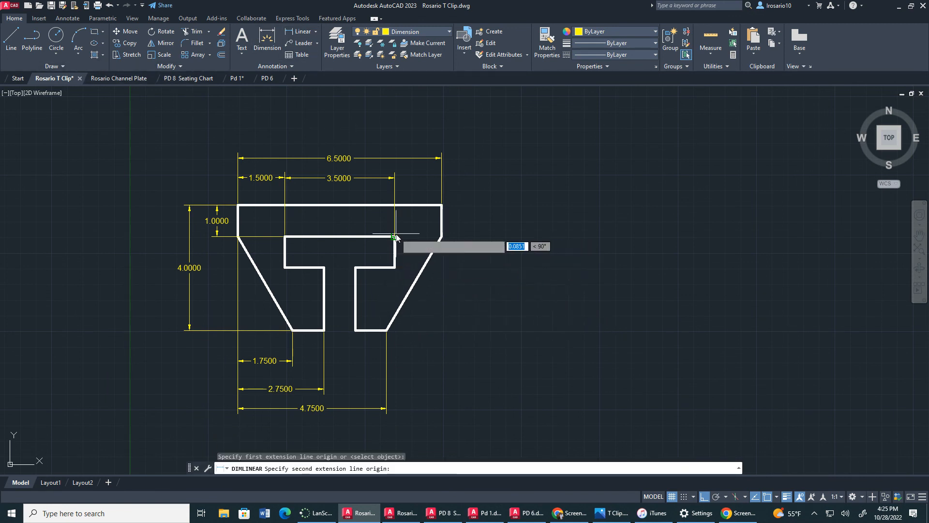
click(395, 266)
click(475, 267)
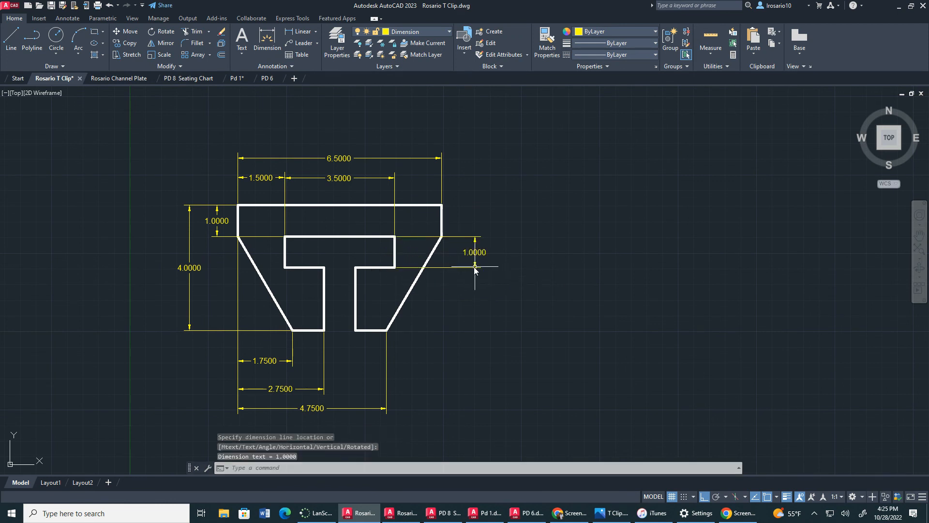
click(300, 32)
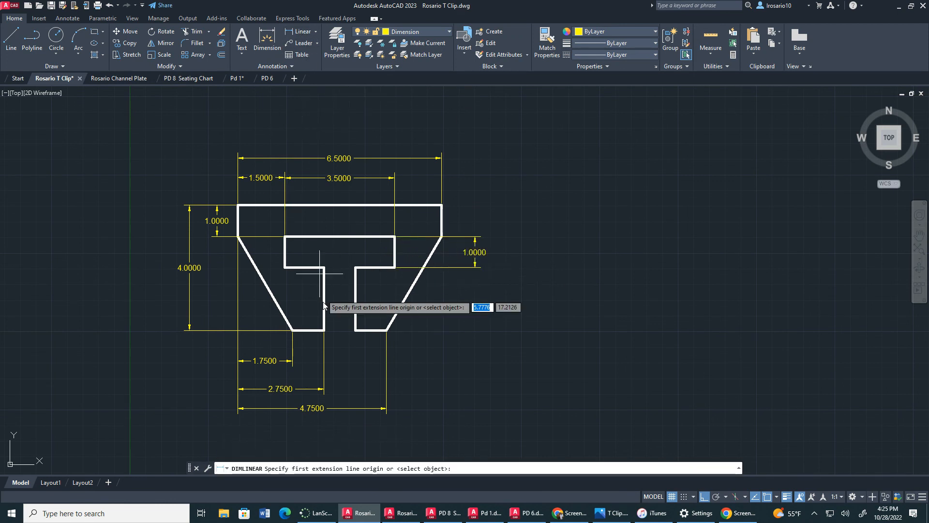
click(324, 267)
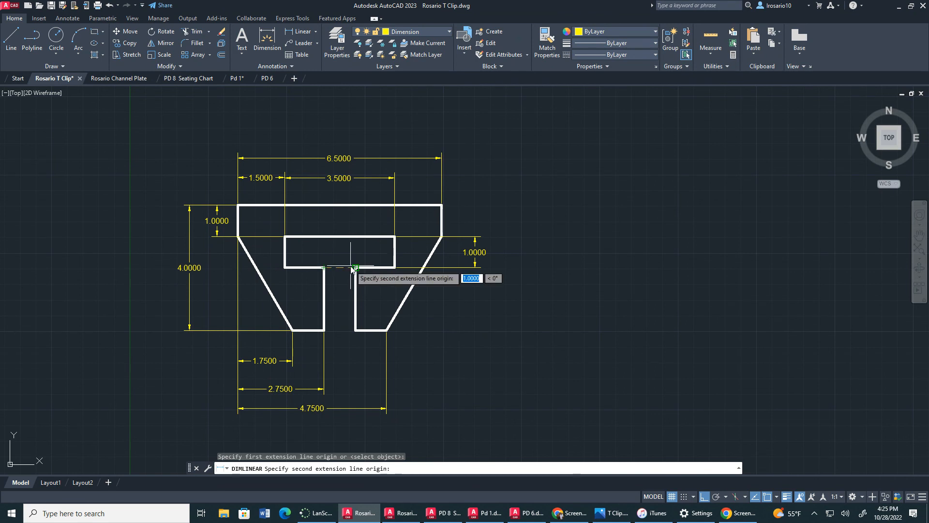
click(356, 267)
click(341, 257)
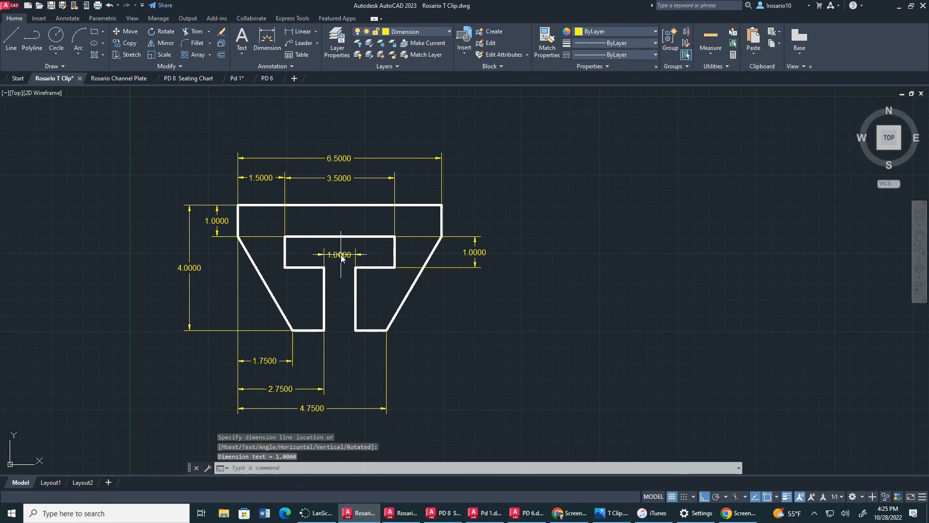